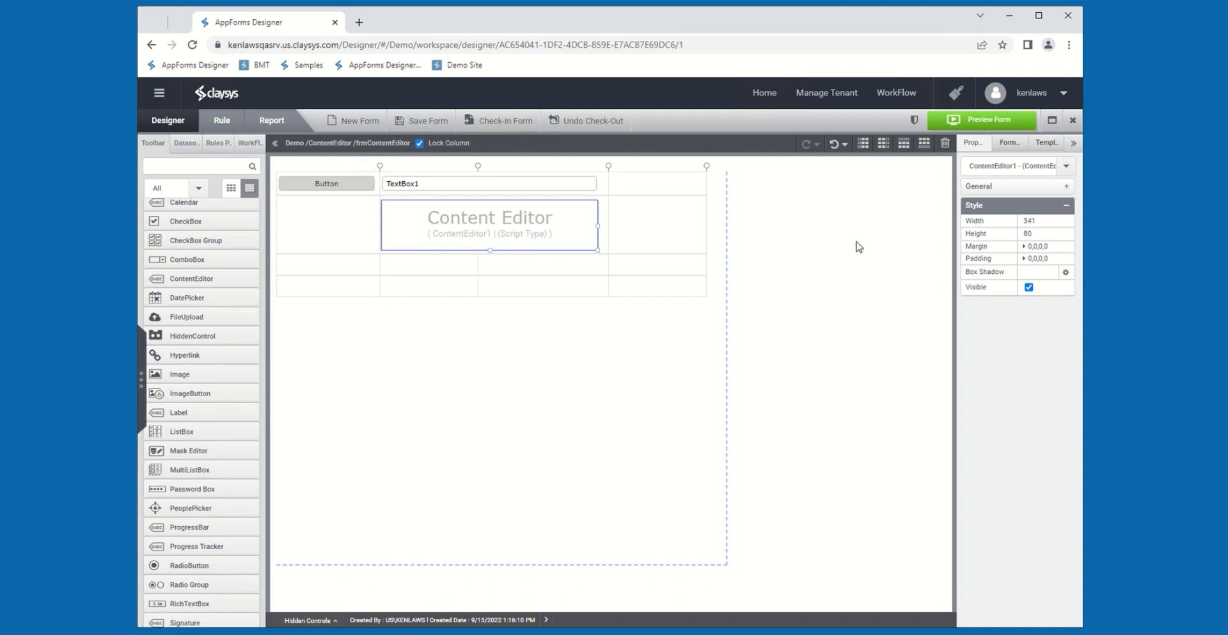
Set the content type of ContentEditor1 to Html in its general properties
click(995, 187)
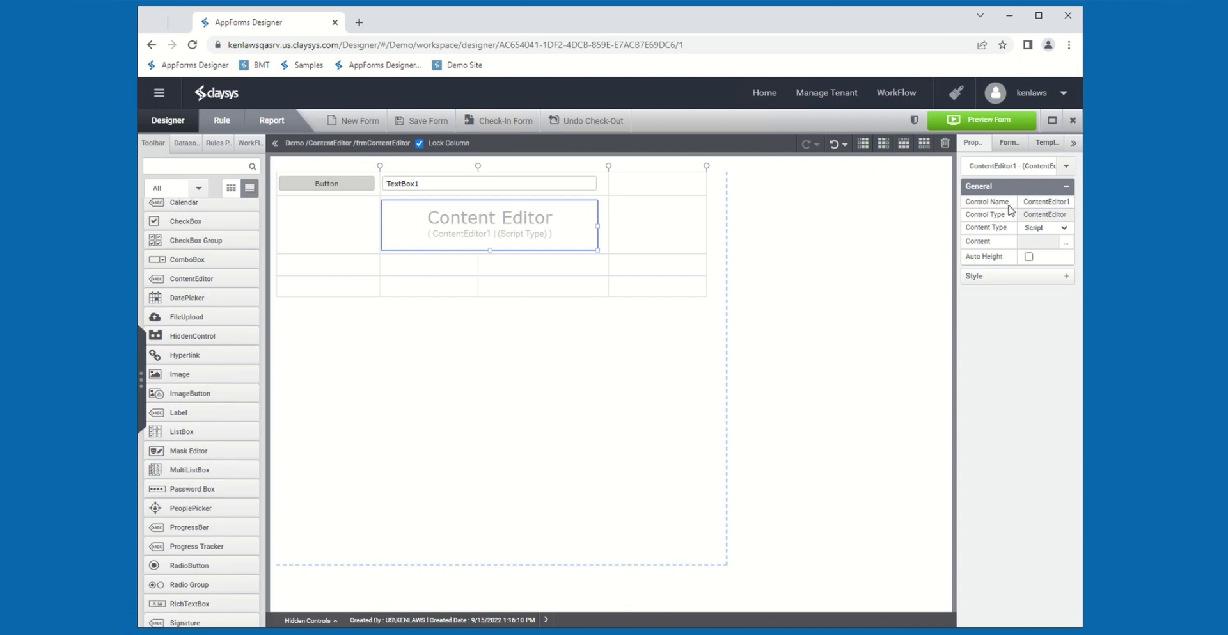
click(1064, 229)
click(1035, 245)
click(1057, 231)
click(1041, 237)
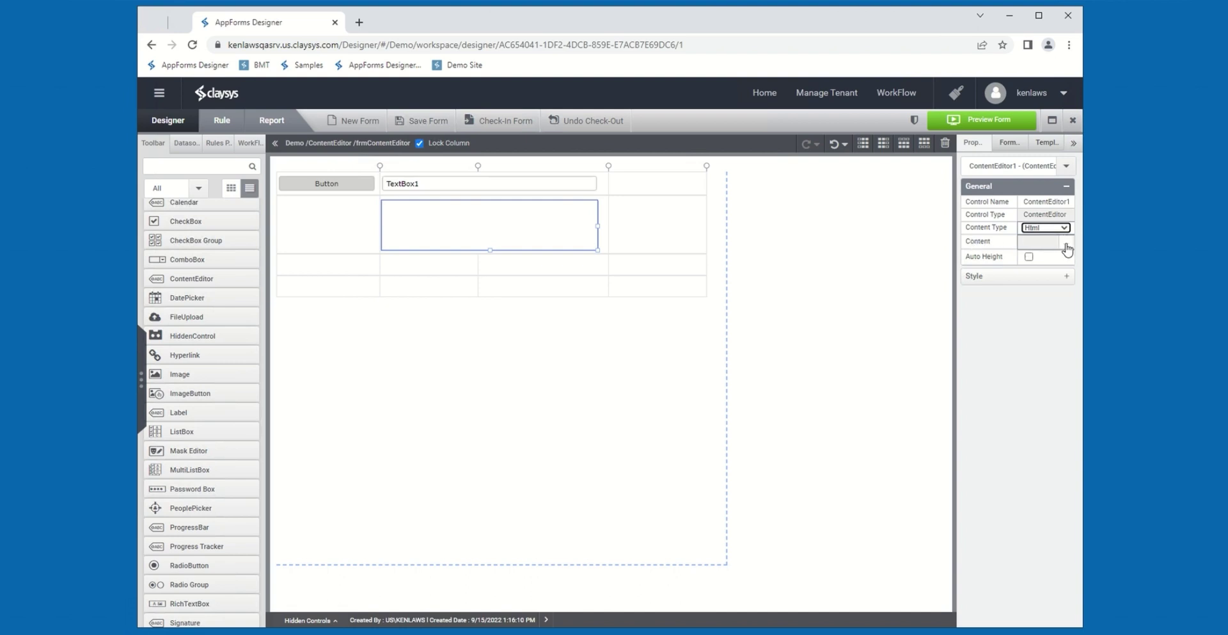
Open the content of ContentEditor1 and examine its empty Html, Css and Javascript sections, leaving the content unchanged
click(1066, 244)
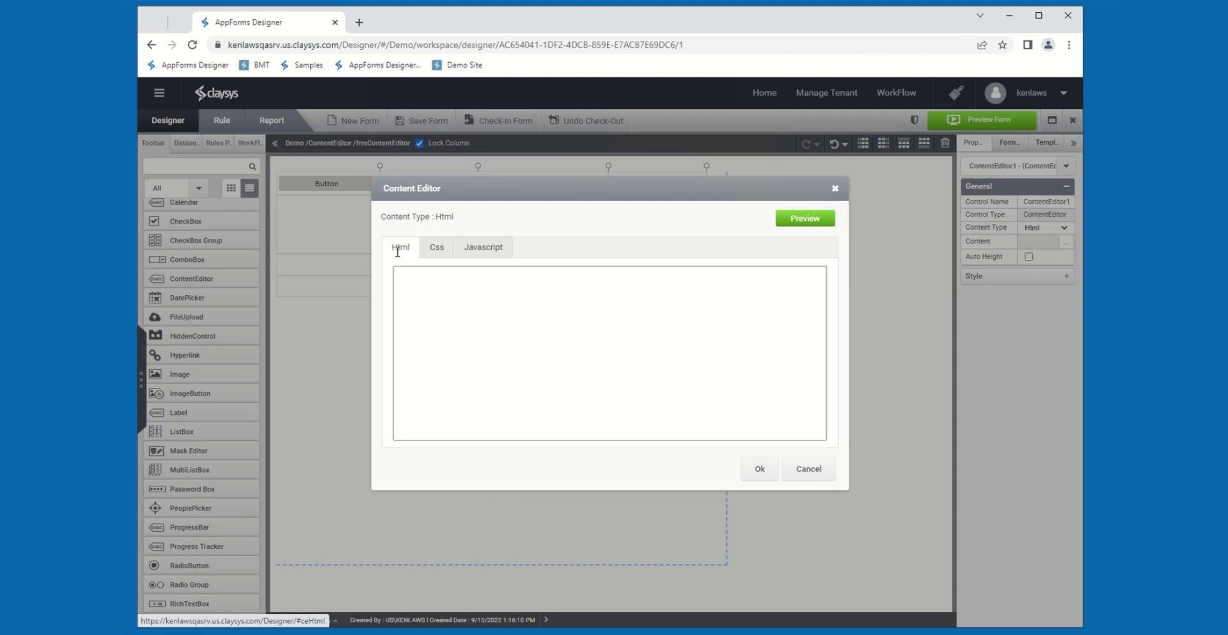
click(429, 276)
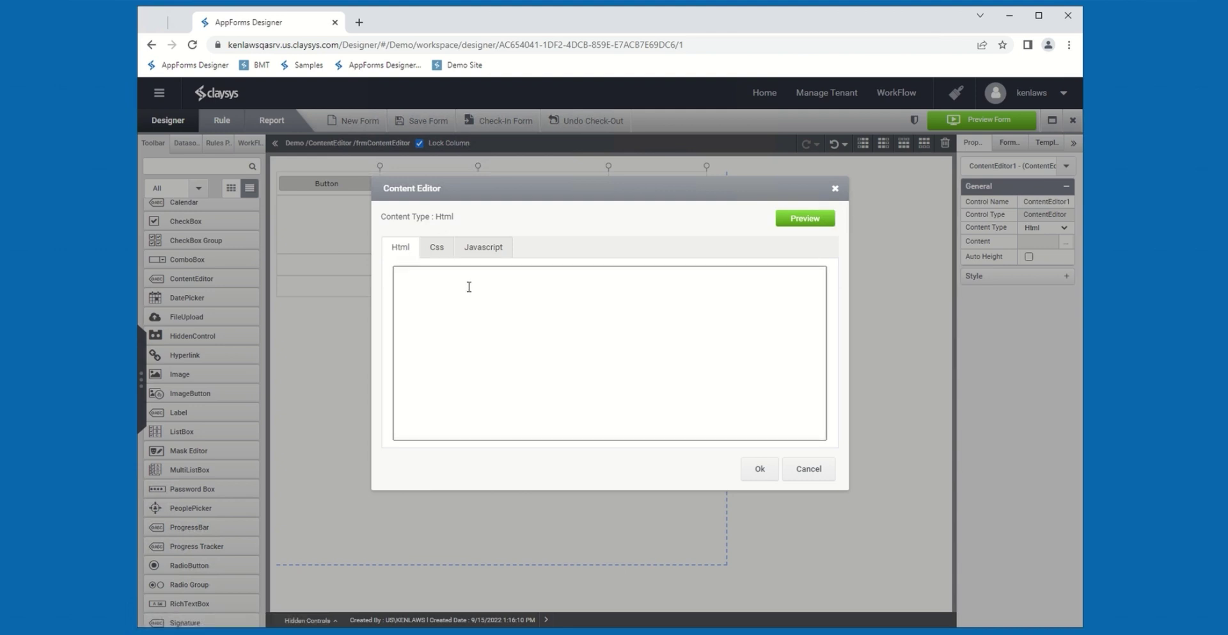
click(438, 250)
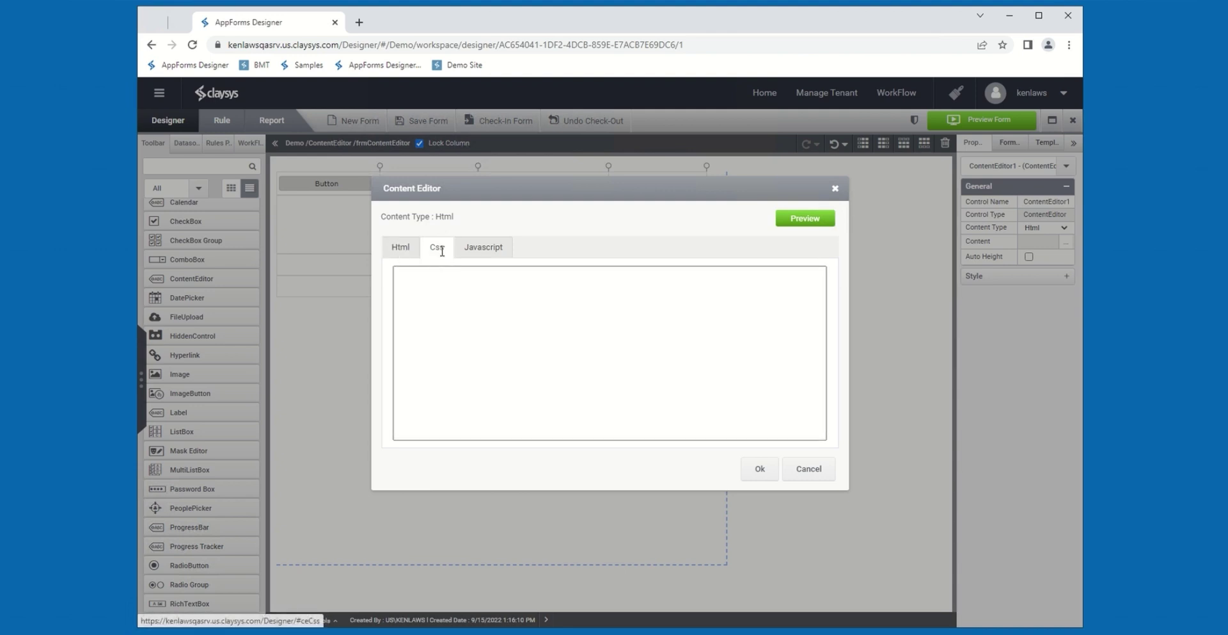
click(487, 250)
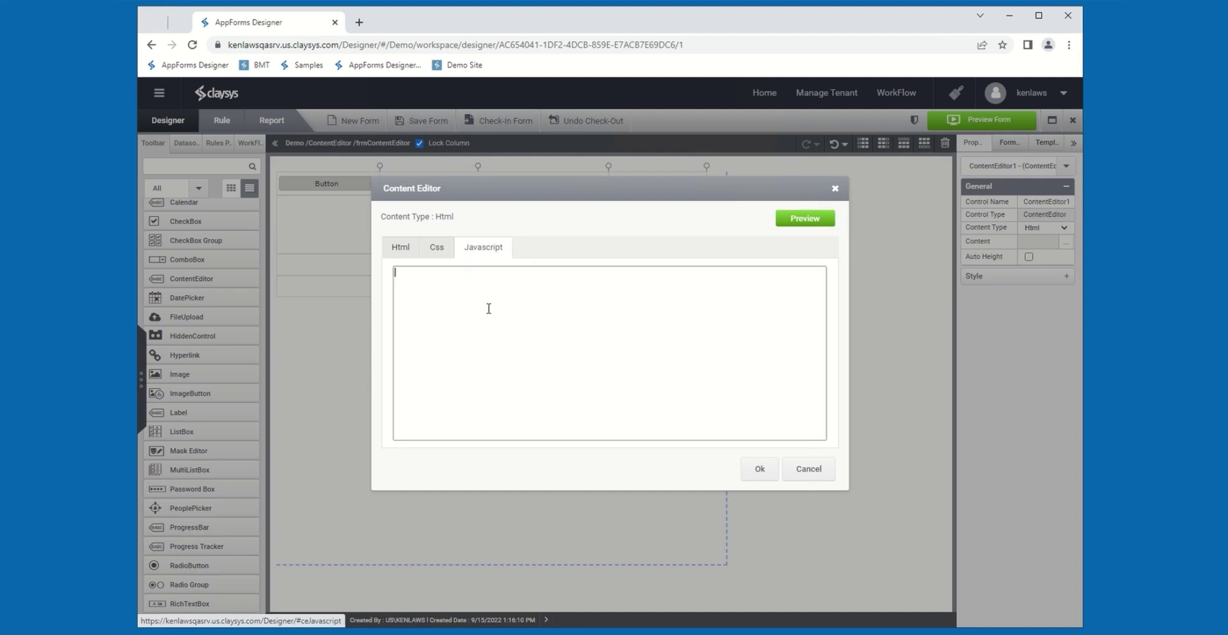
click(401, 252)
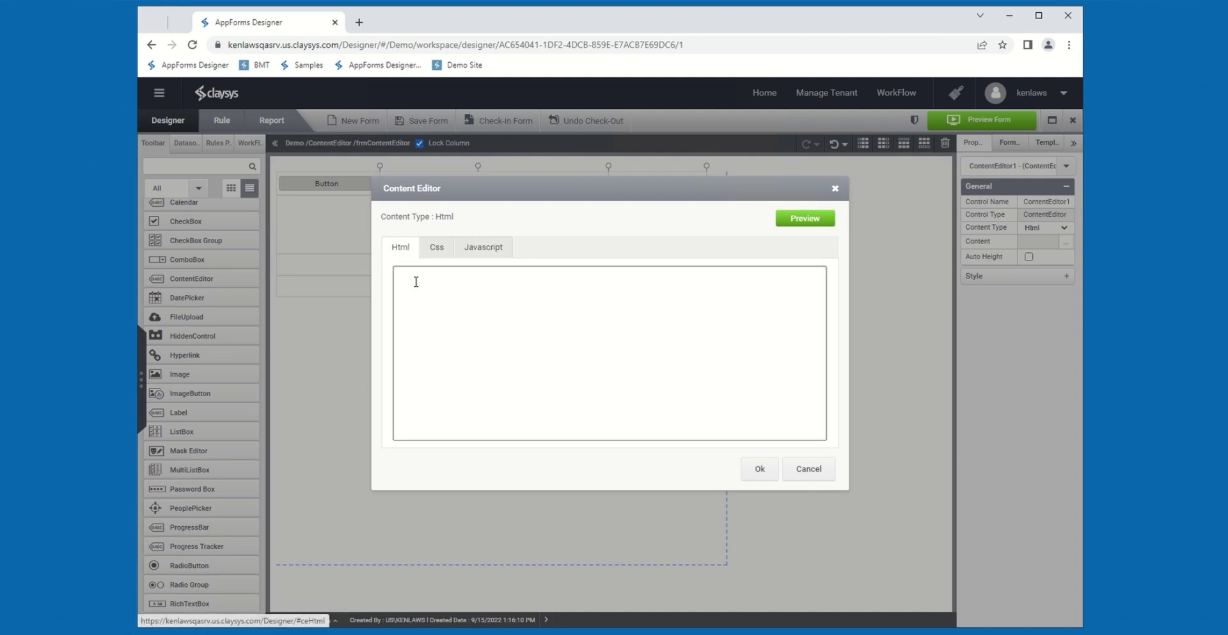
click(416, 281)
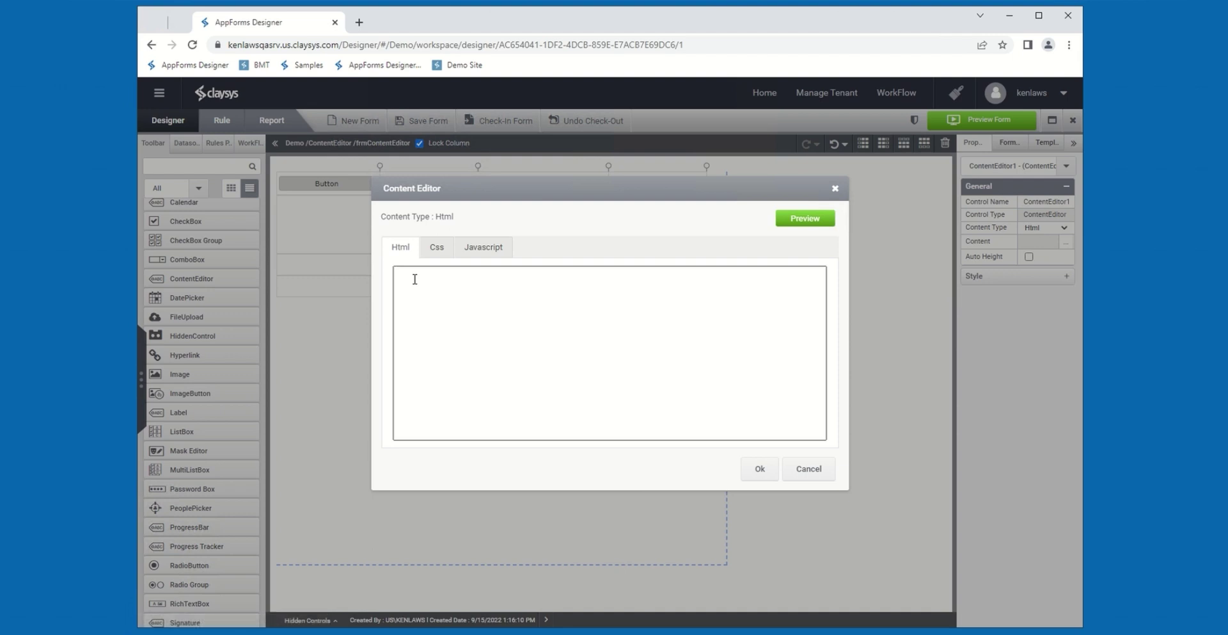
click(439, 250)
click(475, 251)
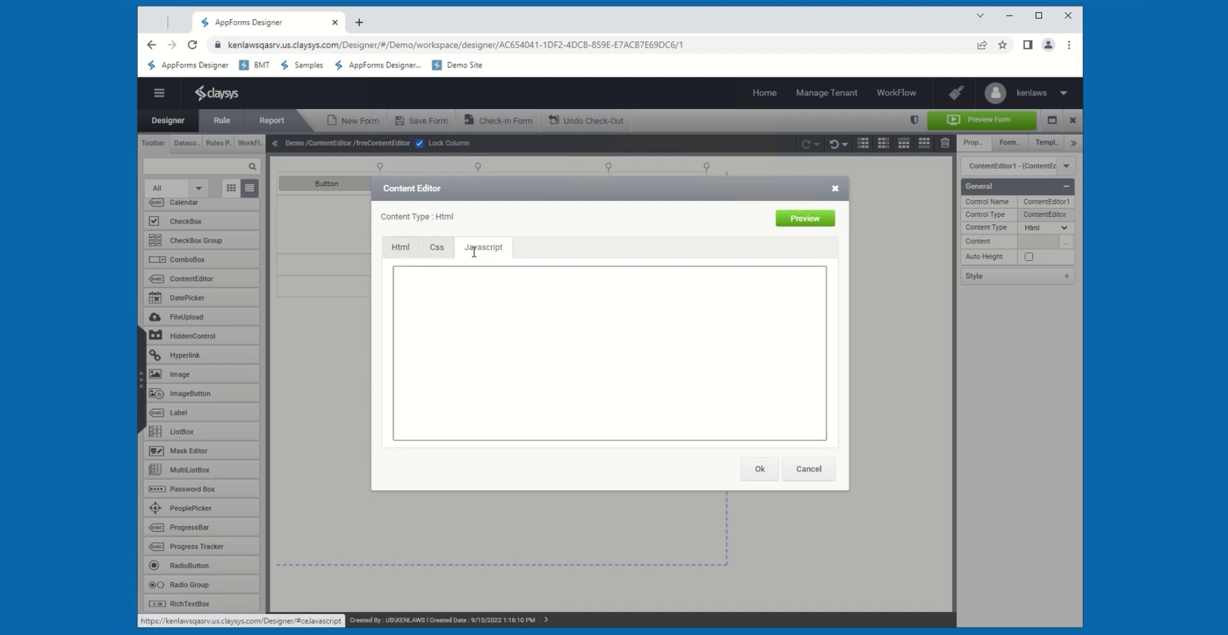
click(915, 351)
Switch the content type of ContentEditor1 to Script and view its Javascript content area, leaving it without changes
click(1065, 228)
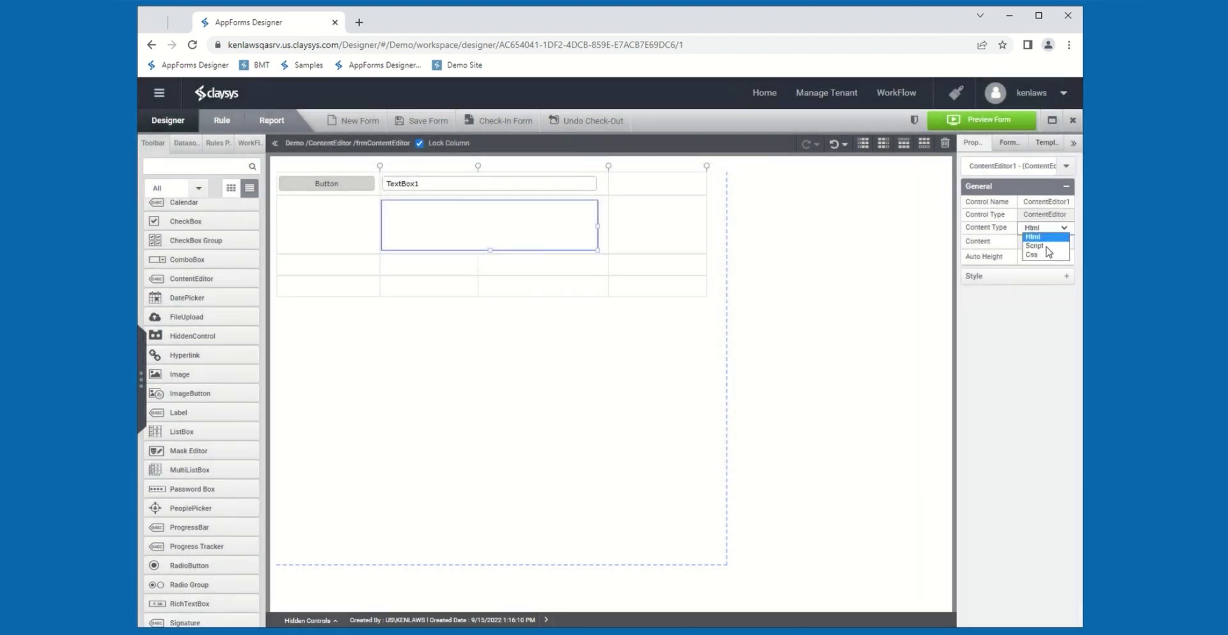
click(1045, 247)
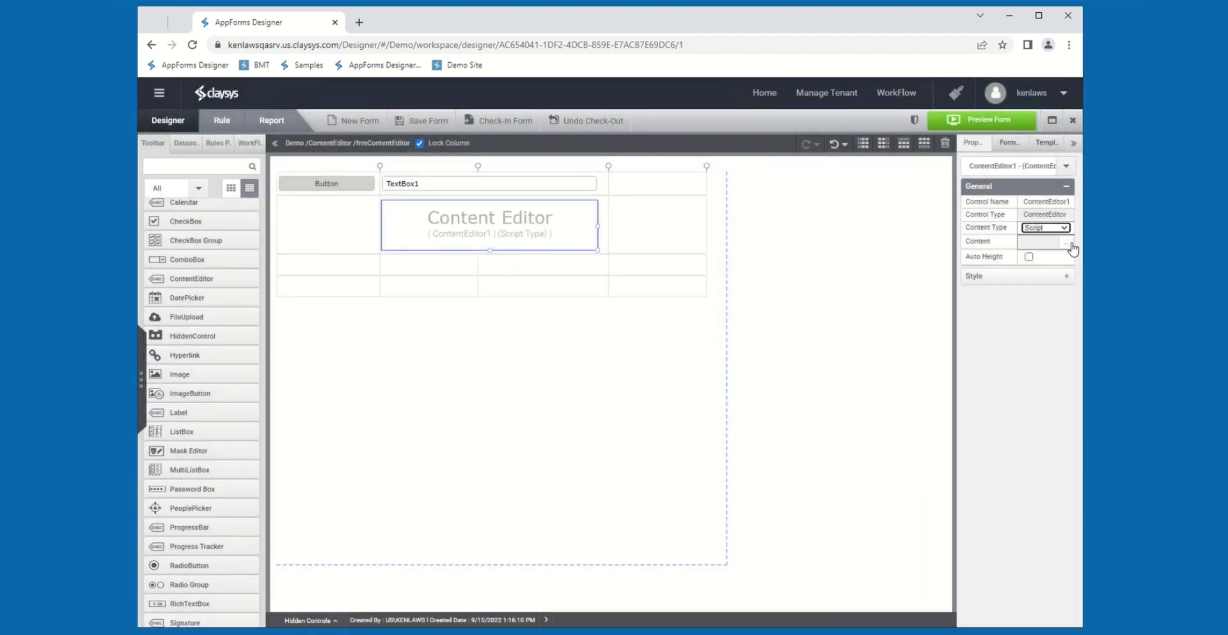
click(1067, 244)
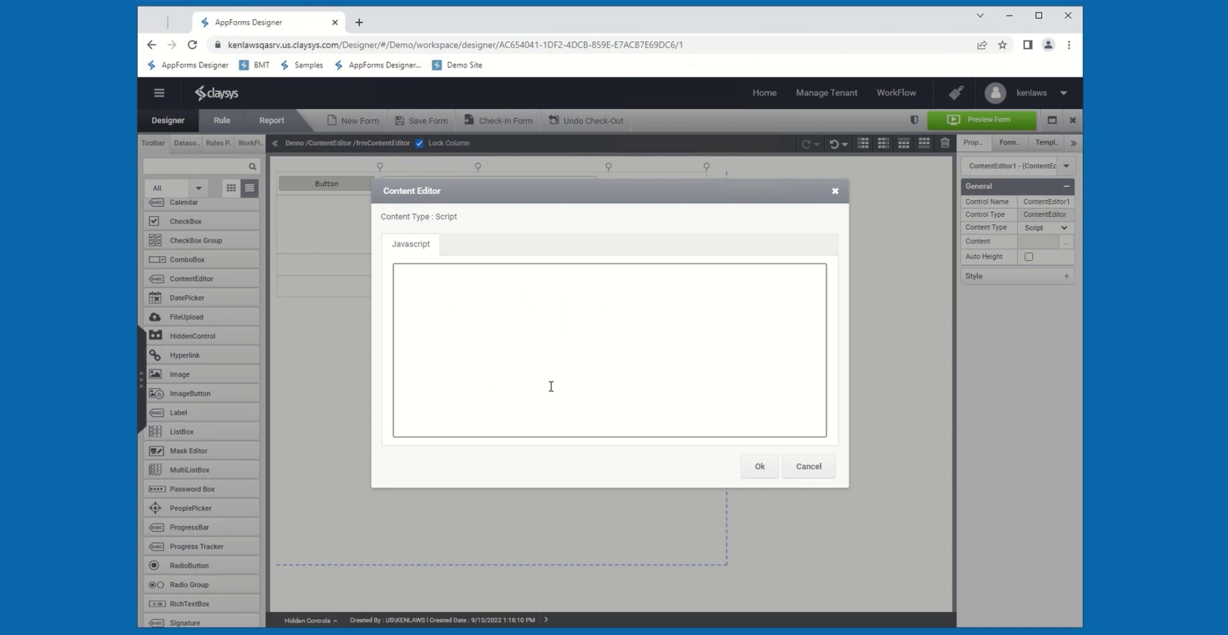
click(813, 470)
Switch the content type of ContentEditor1 to Css and view its Css content area, leaving it without changes
click(1064, 227)
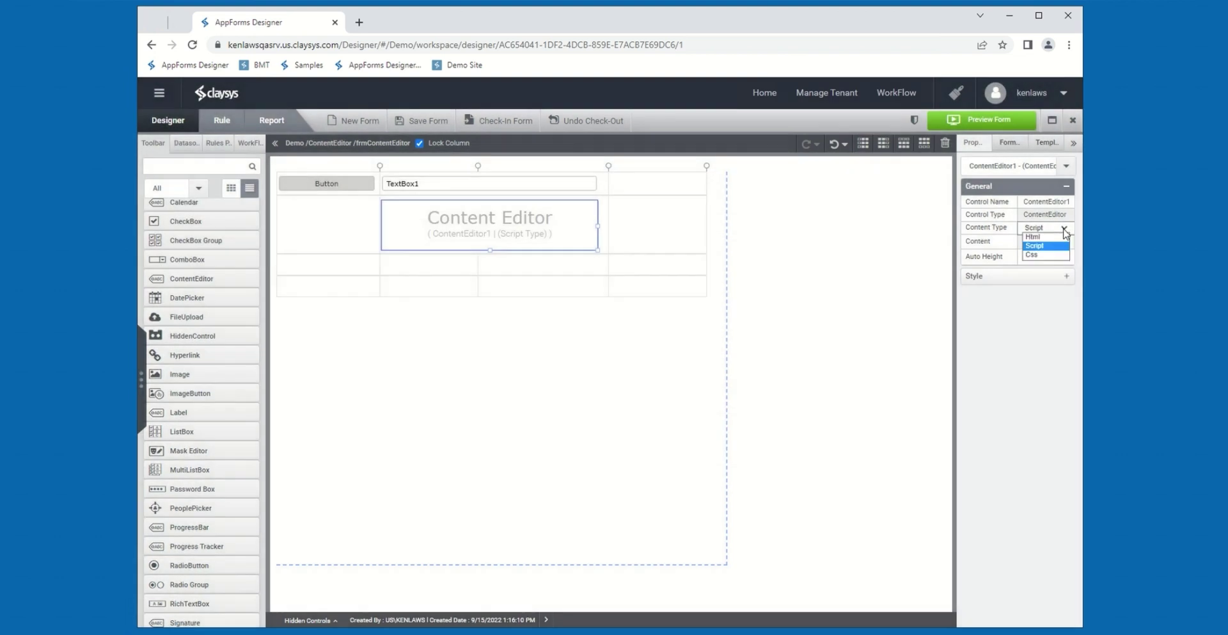
click(1056, 248)
click(1066, 243)
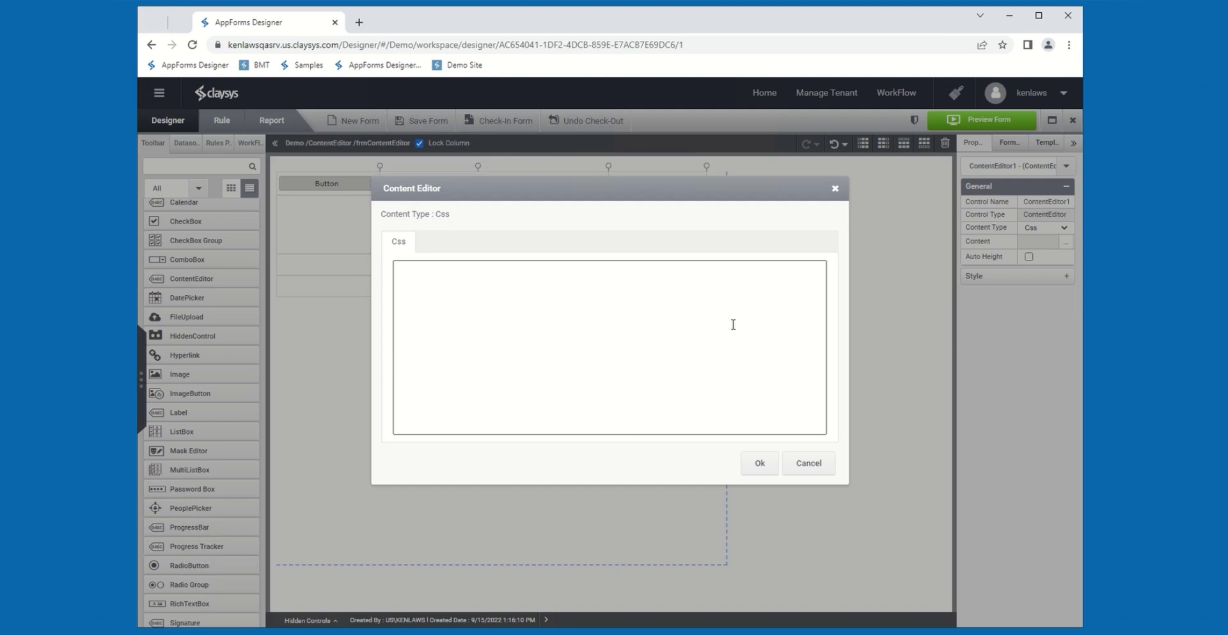
click(798, 470)
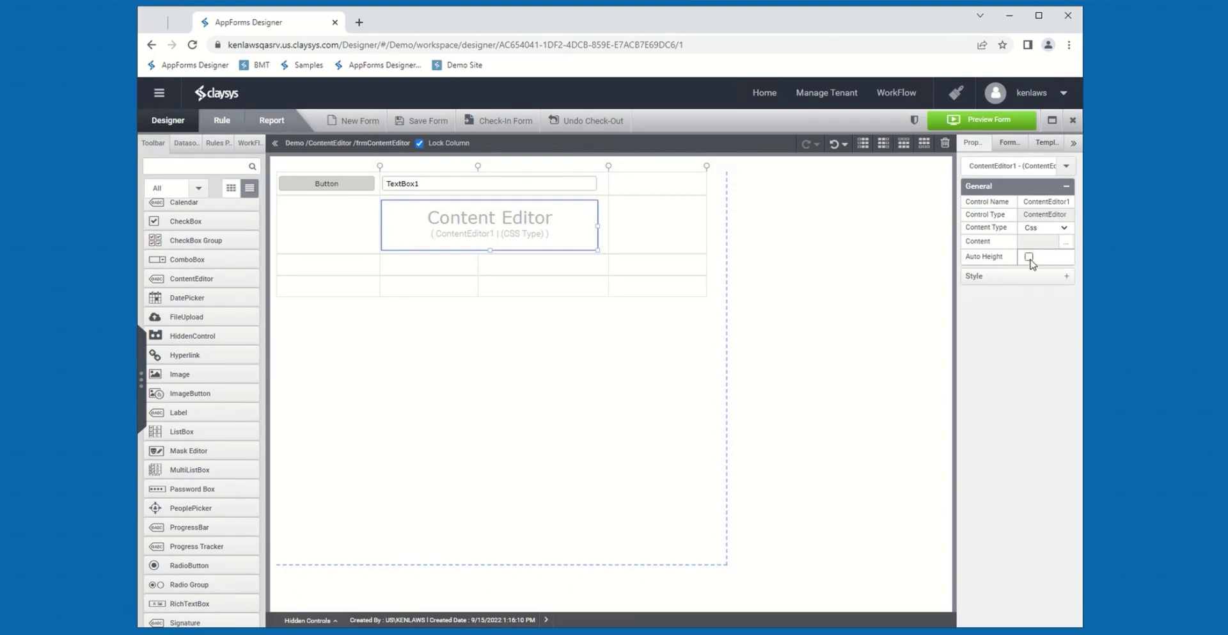
Enable Auto Height for ContentEditor1 and review its Width and Height style properties
click(1029, 257)
click(1005, 279)
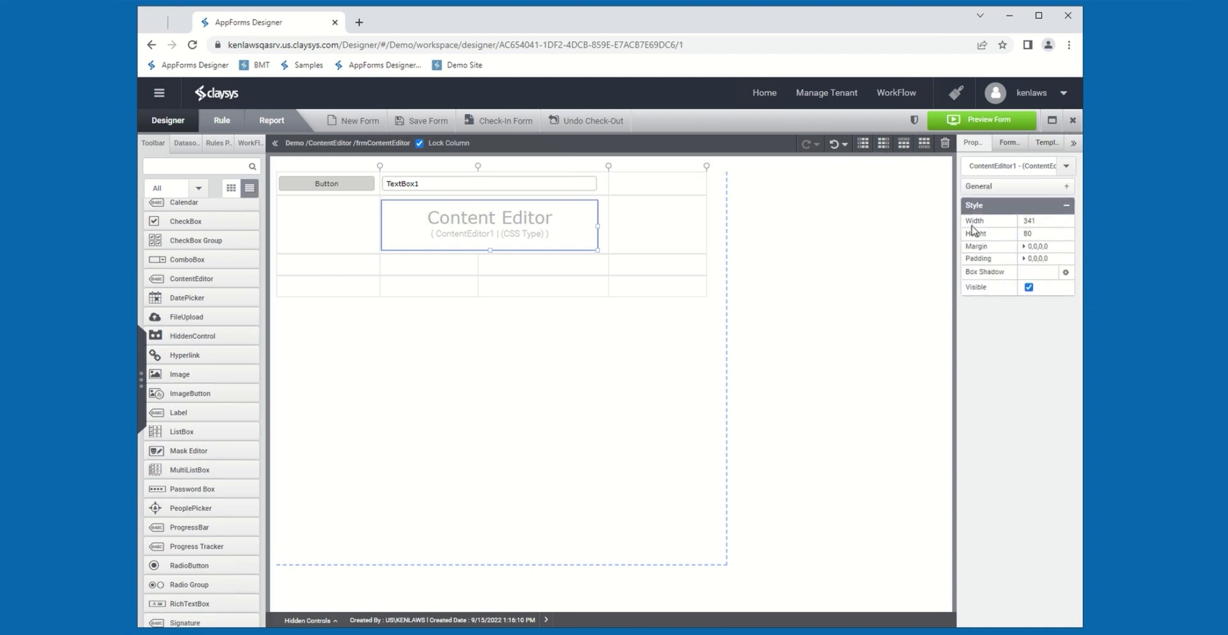
click(1045, 225)
click(1039, 235)
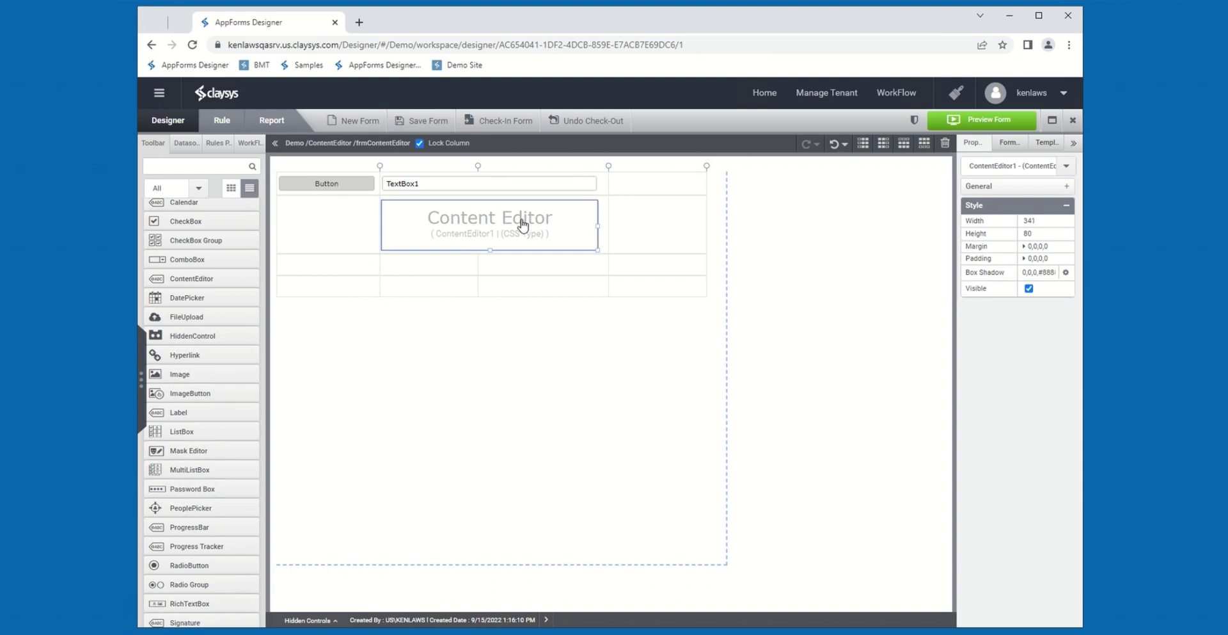
Change the content type of ContentEditor1 from Css to Html in its general properties
click(981, 187)
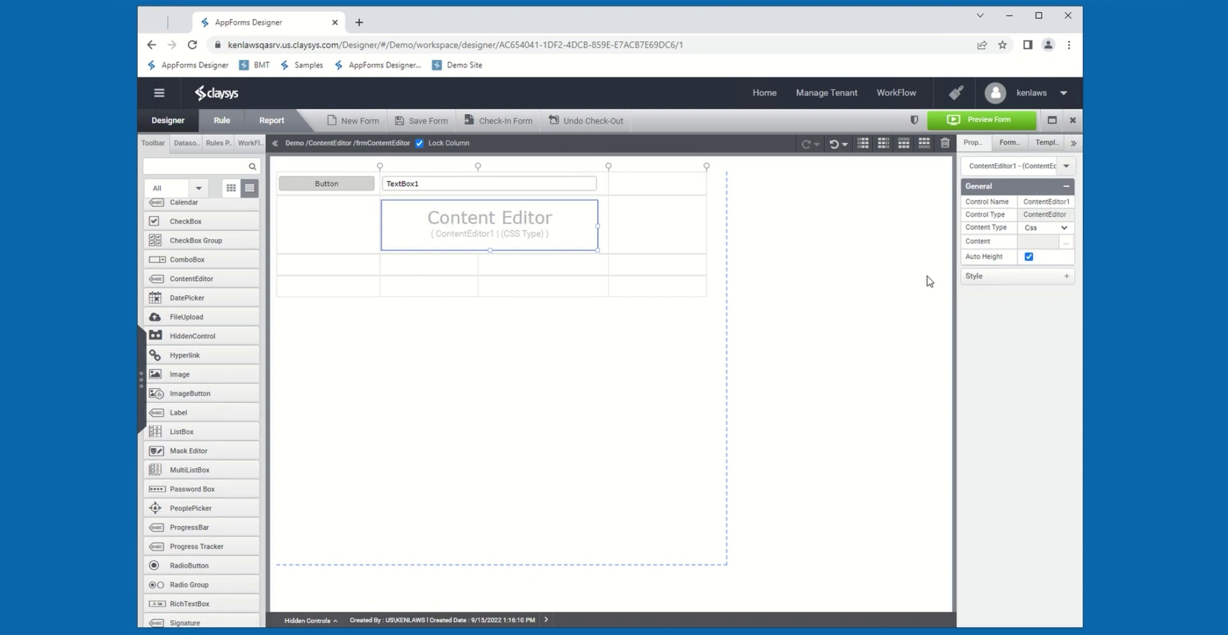
click(1064, 228)
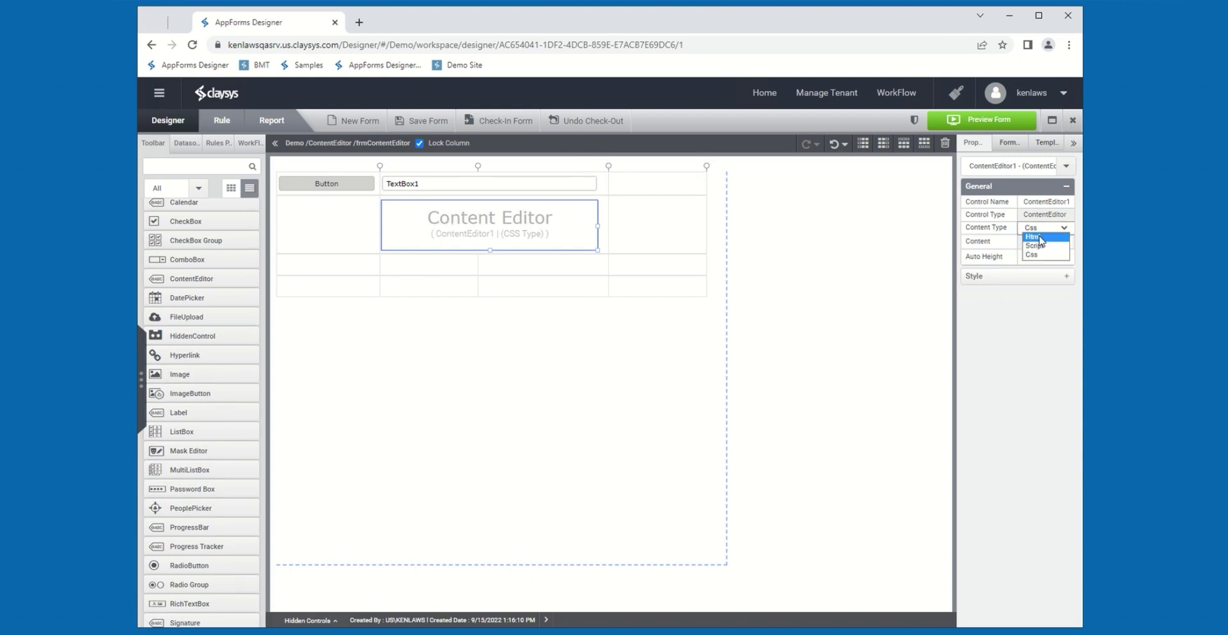
click(1039, 237)
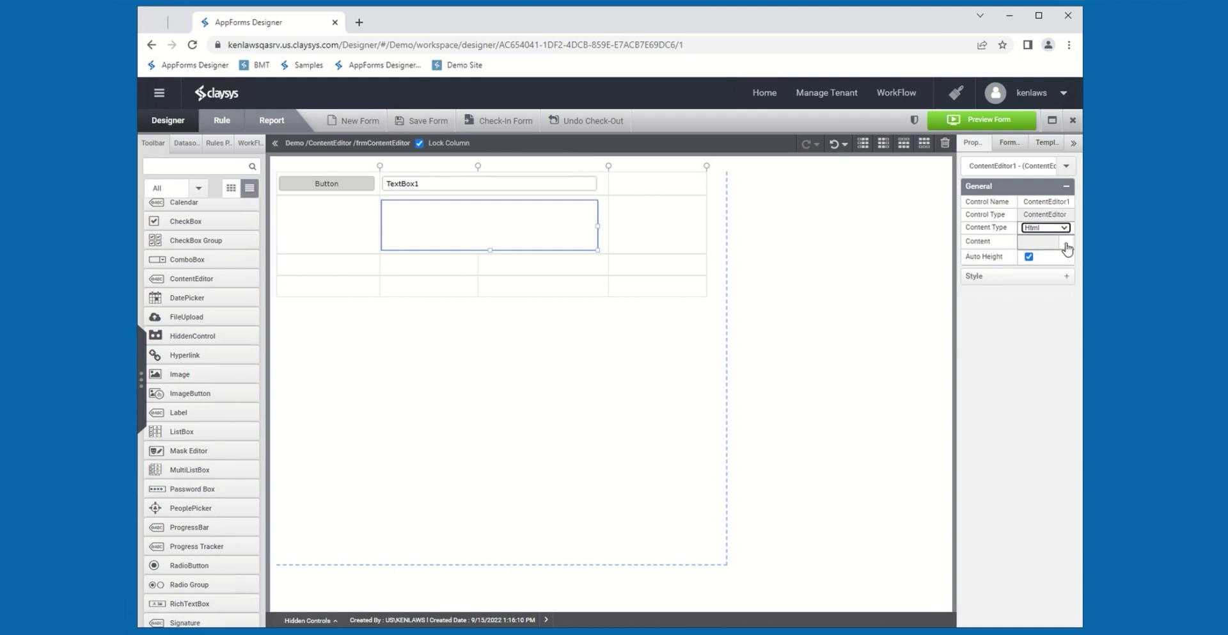
Enter HTML with the h1 "A sample header section", paragraph "Sample paragraph section", a line break and bold "Here's some bold text"; preview and apply it
click(1066, 244)
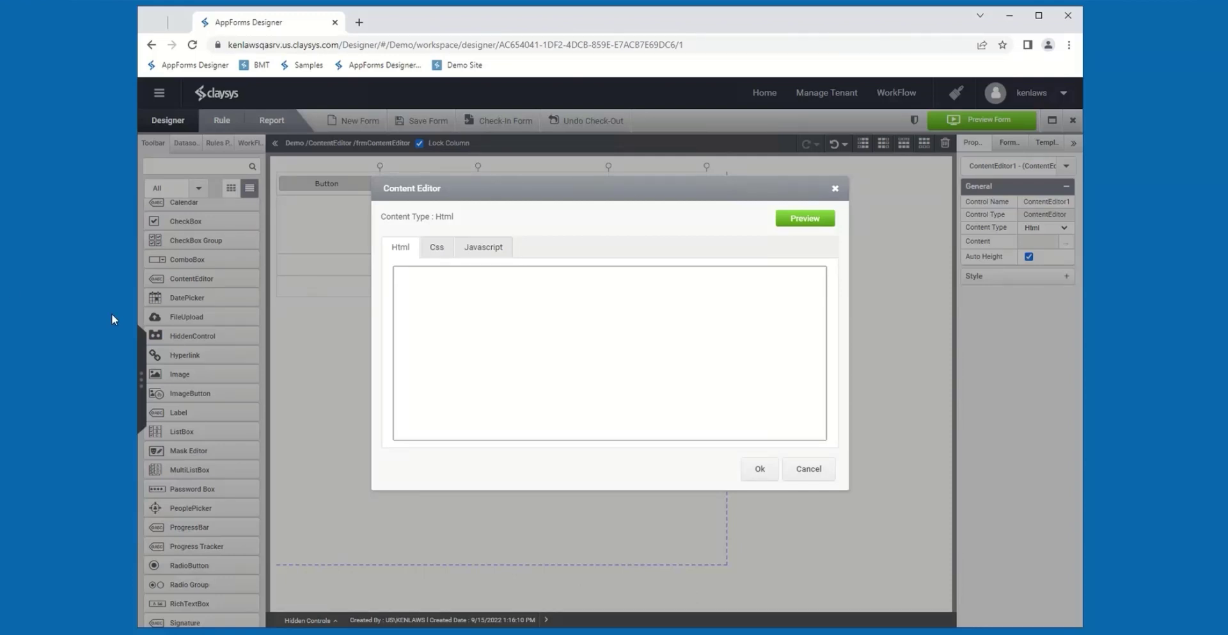
click(474, 331)
text(<html> <body> <h1> A sample header section </h1> <p>Sample paragraph section</p> <br> <b>Here's some bold text</b> </body> </html>)
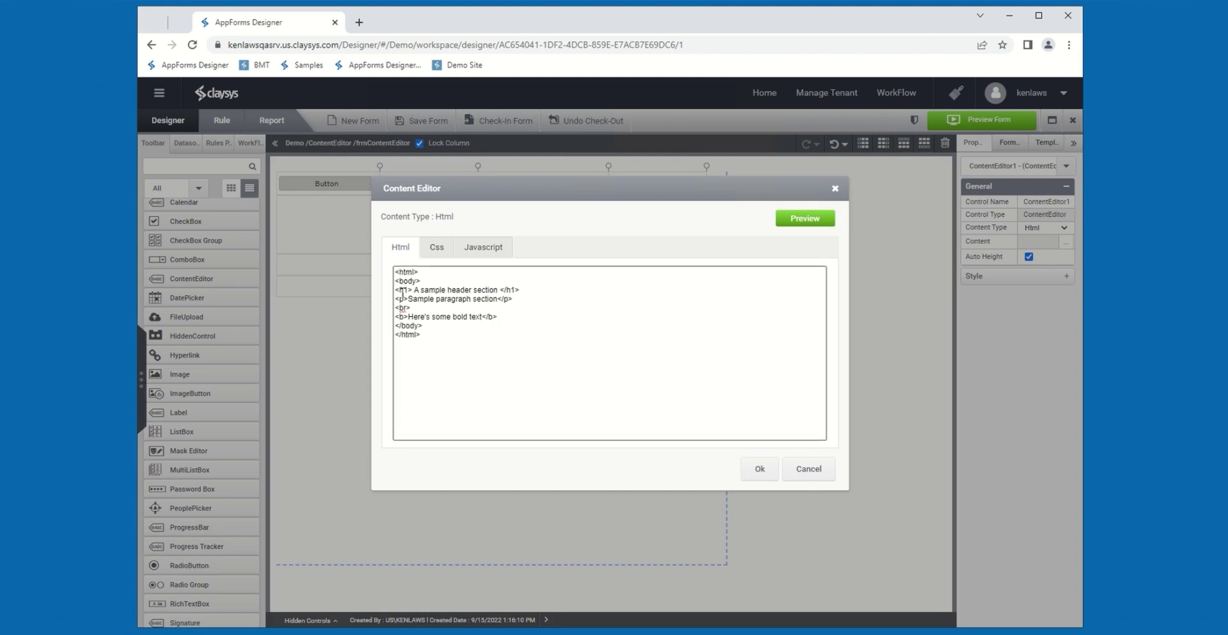
click(805, 219)
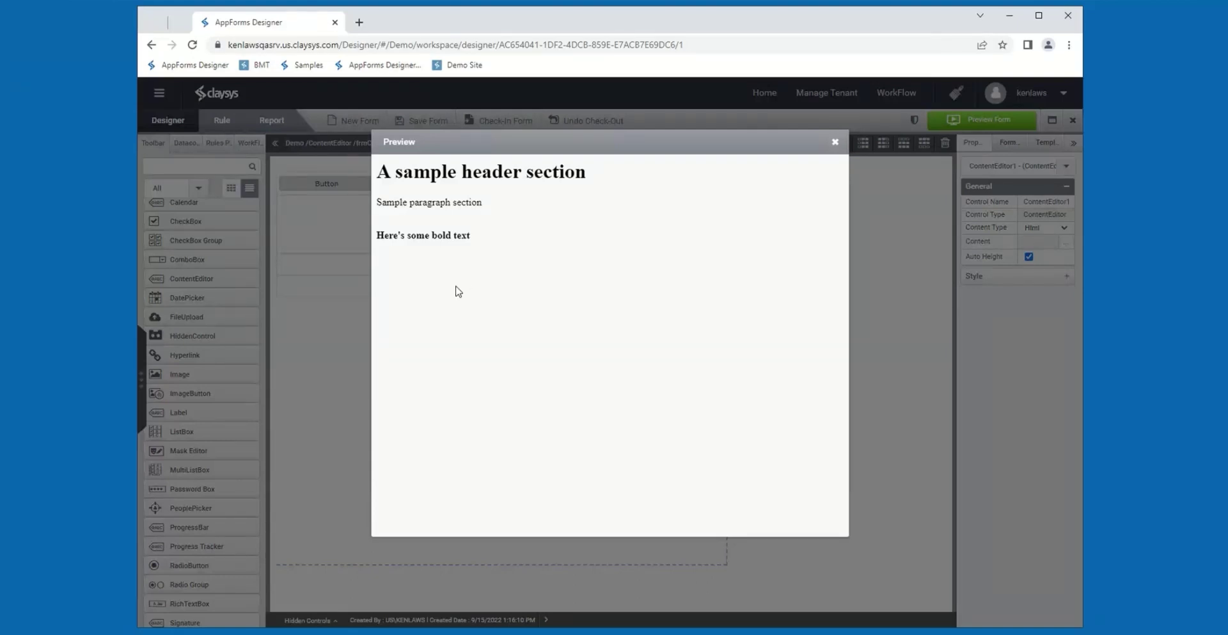
click(835, 142)
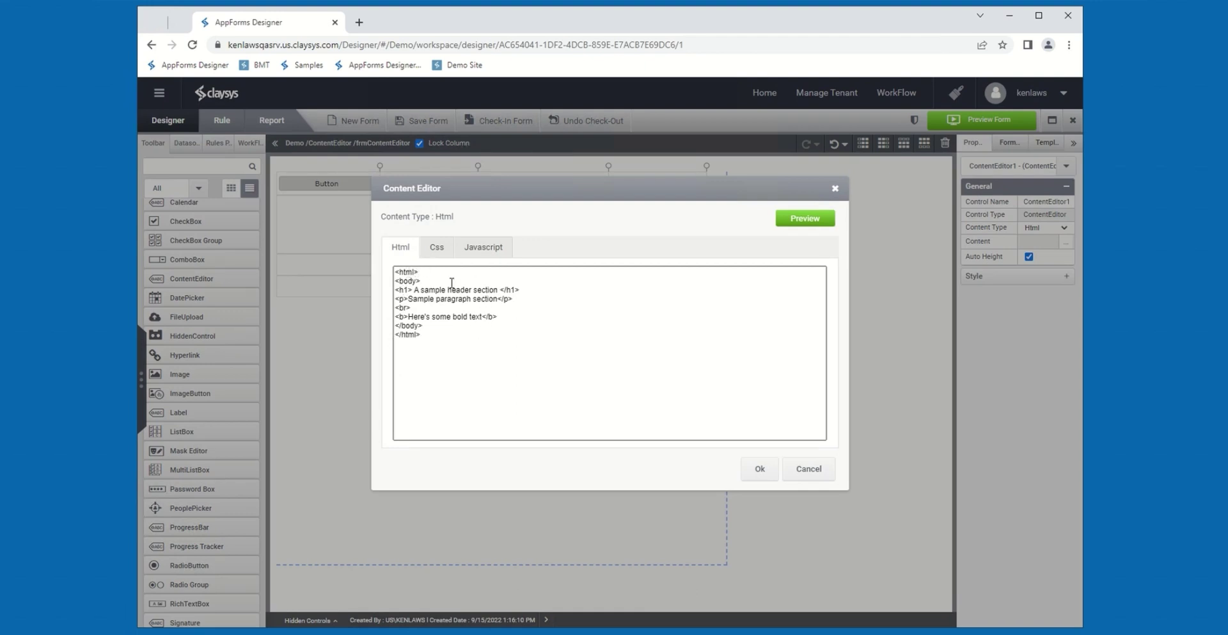
click(760, 473)
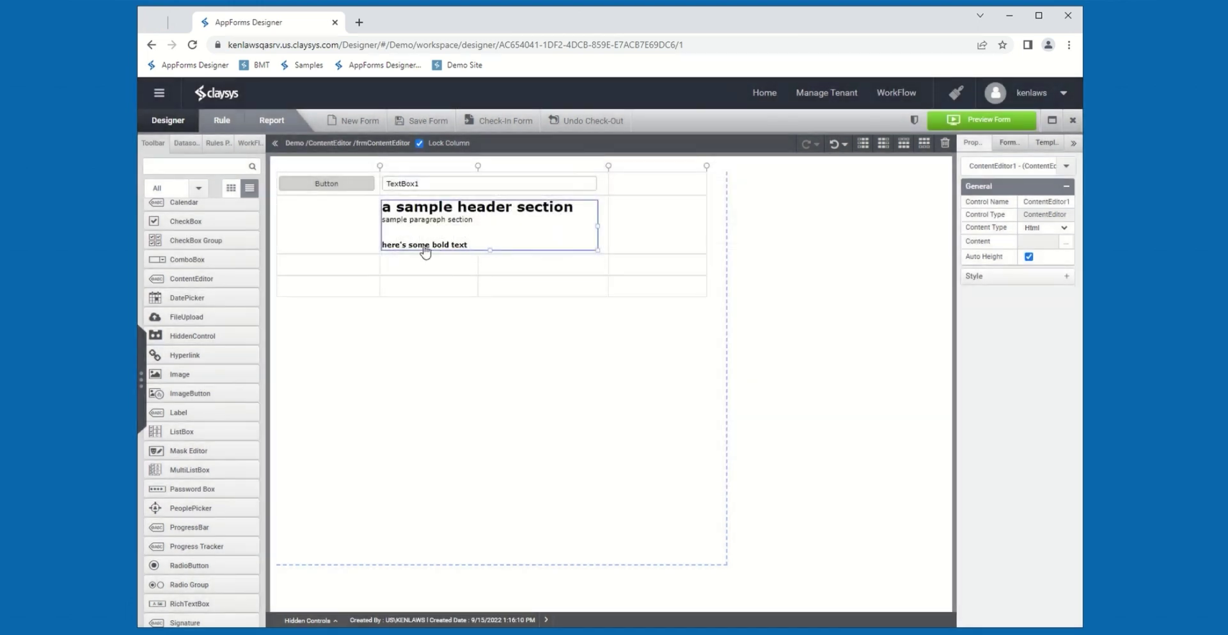
Preview the form, check the button and the text box's focus appearance, and close the preview
click(996, 121)
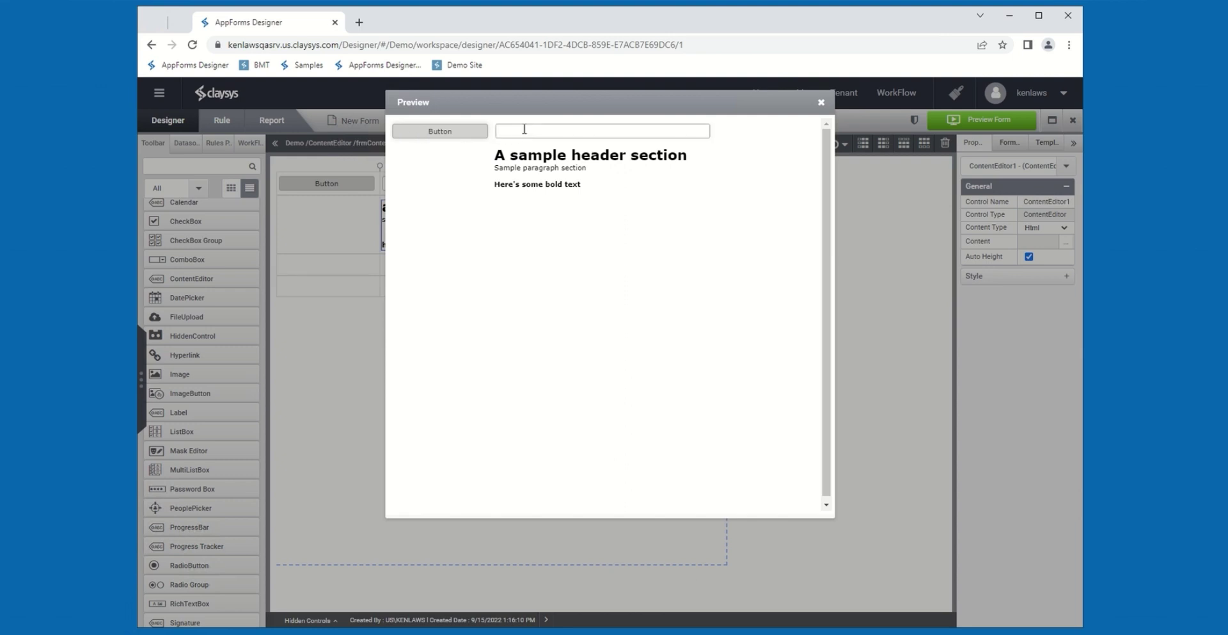
click(442, 133)
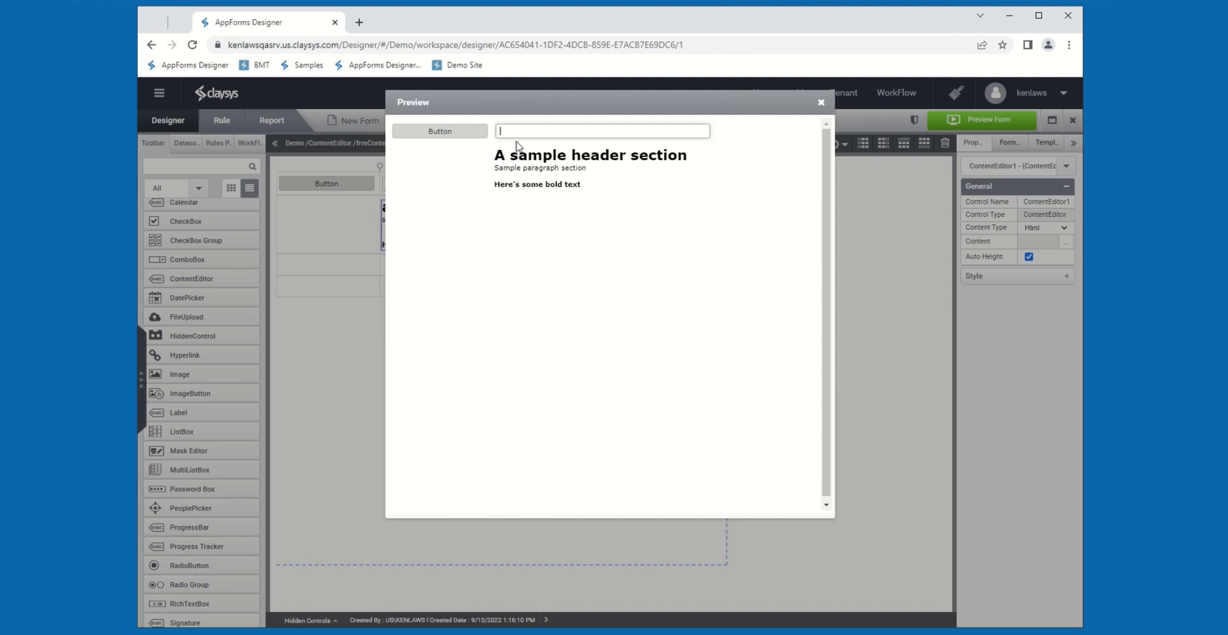
click(481, 135)
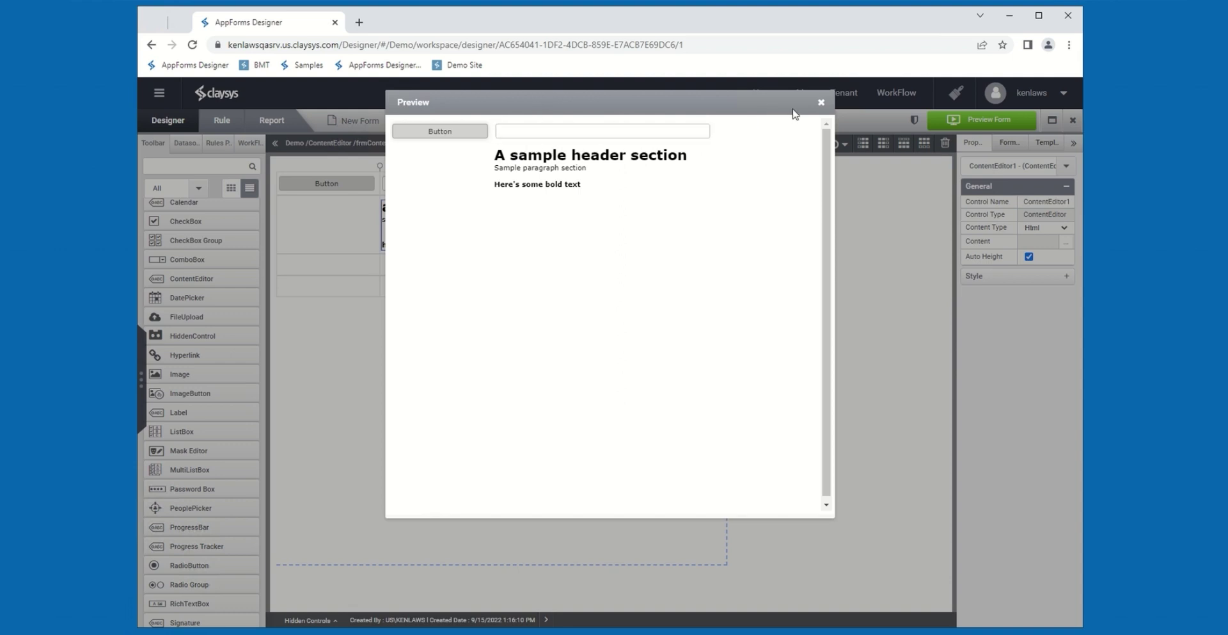
click(823, 104)
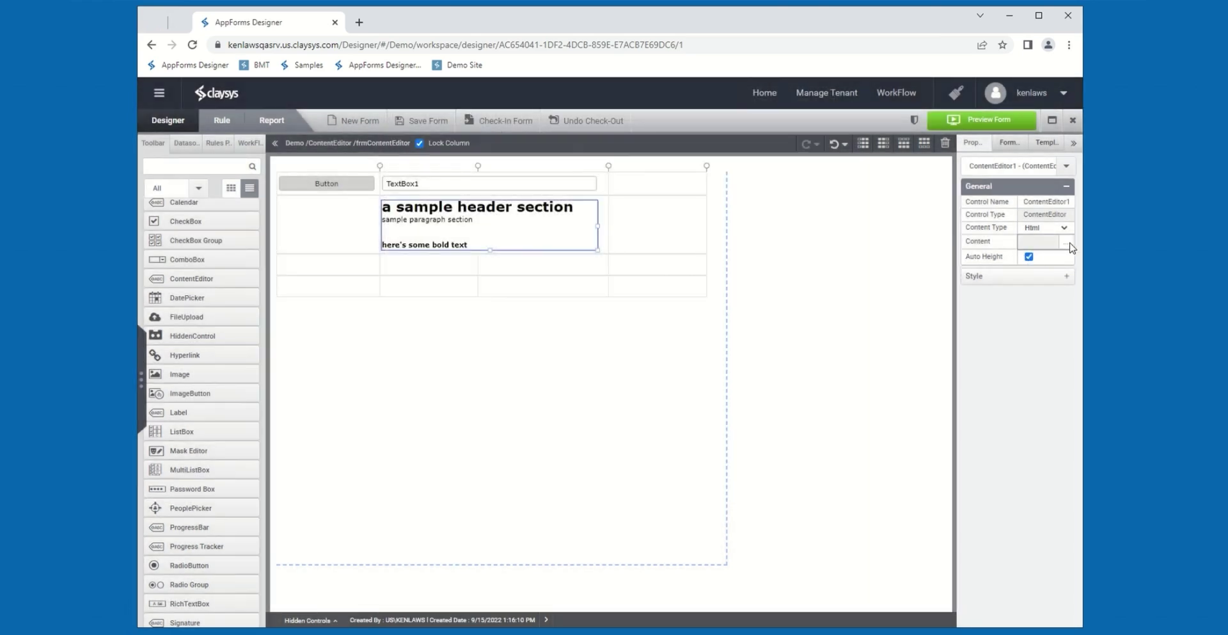
Add Css content in a "focusShade" div styling .clcontrol-textbox:focus with background-color yellow !important and outline 2px solid red !important, and apply it
click(1066, 243)
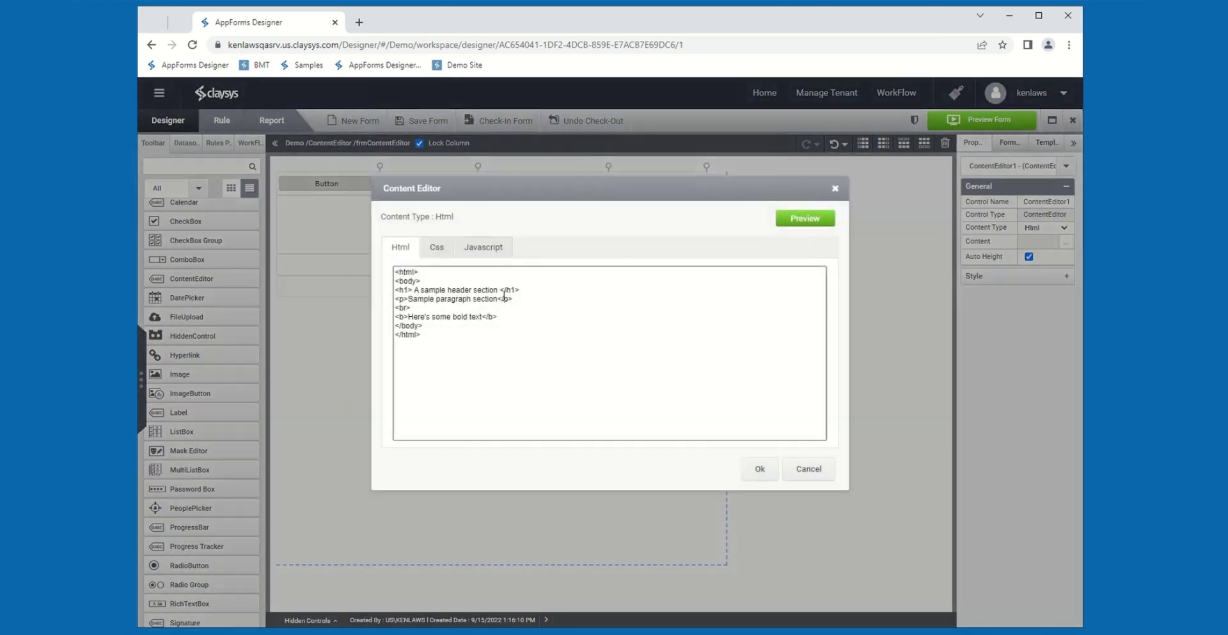
click(440, 248)
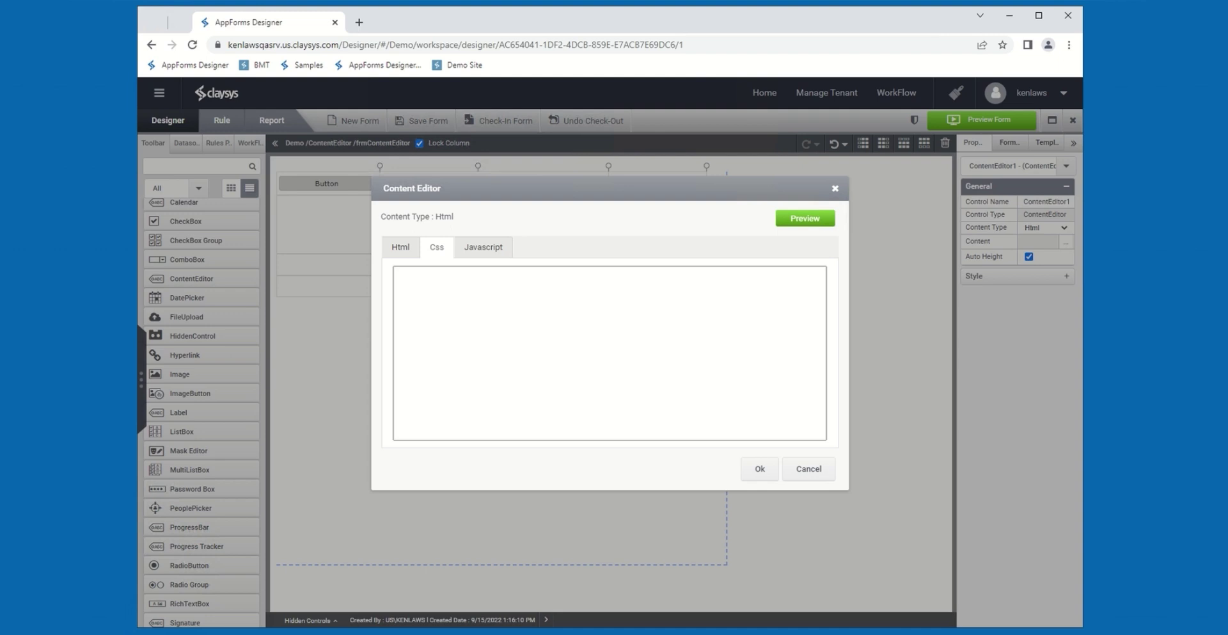
click(496, 317)
text(<div class="focusShade">     <p>       <style>           .clcontrol-textbox:focus{ background-color: yellow !important; outline: 2px solid red !important; }       </style>       <br>    </p> </div>)
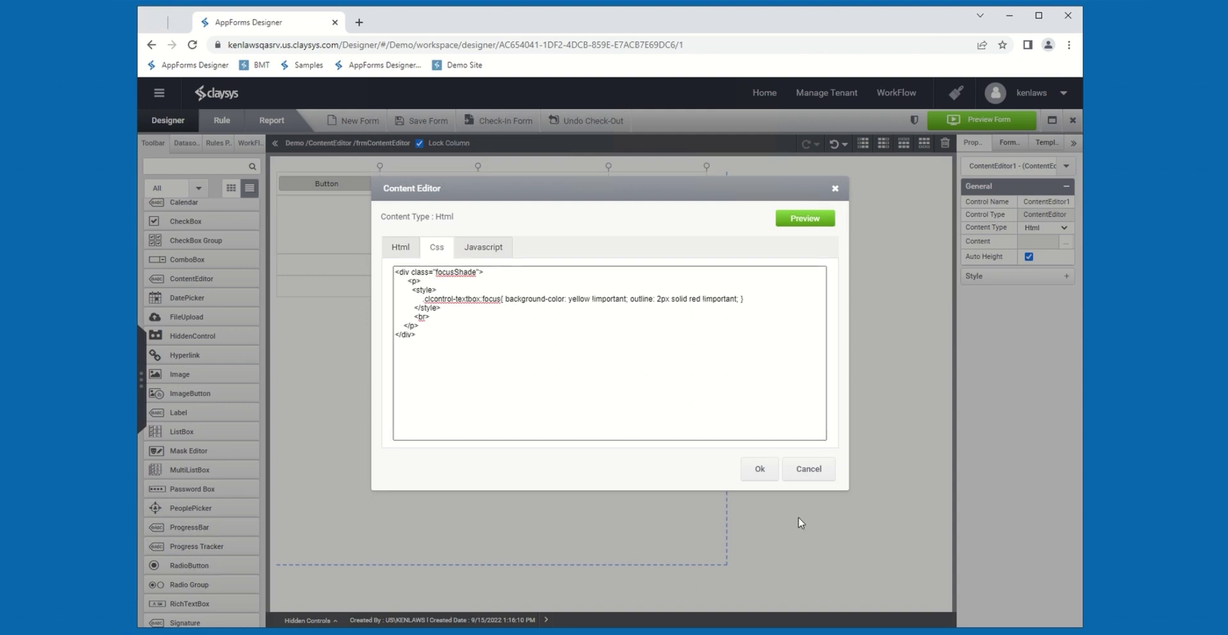
click(749, 477)
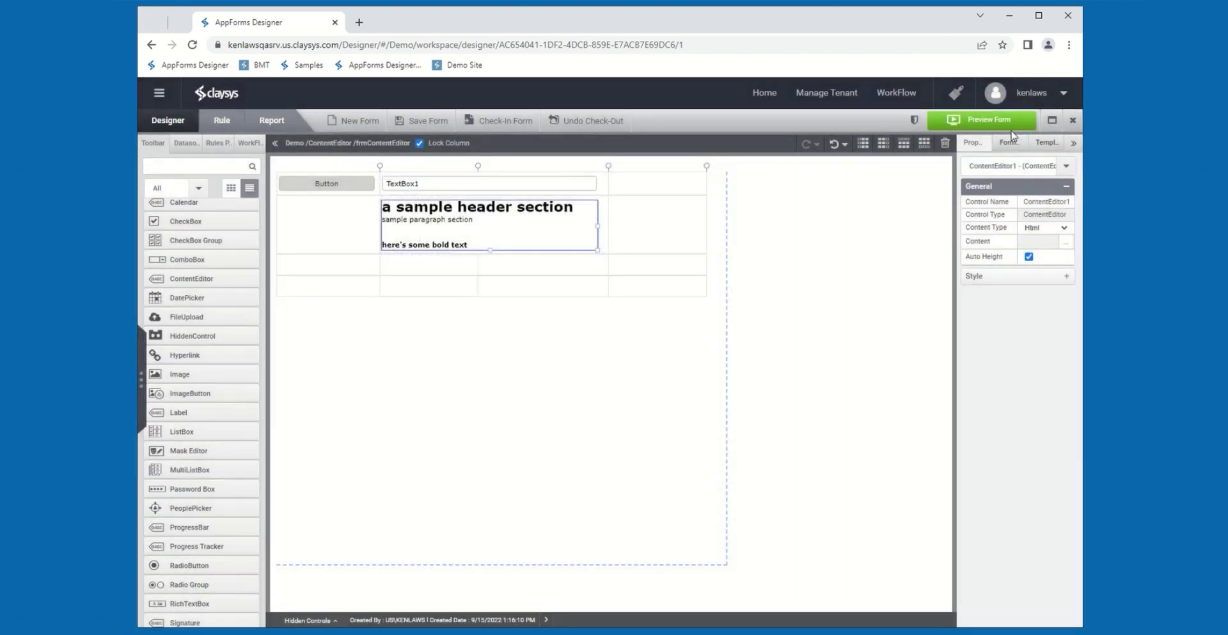
Preview the form again and test the text box's focus styling by switching focus between it and the button
click(1008, 120)
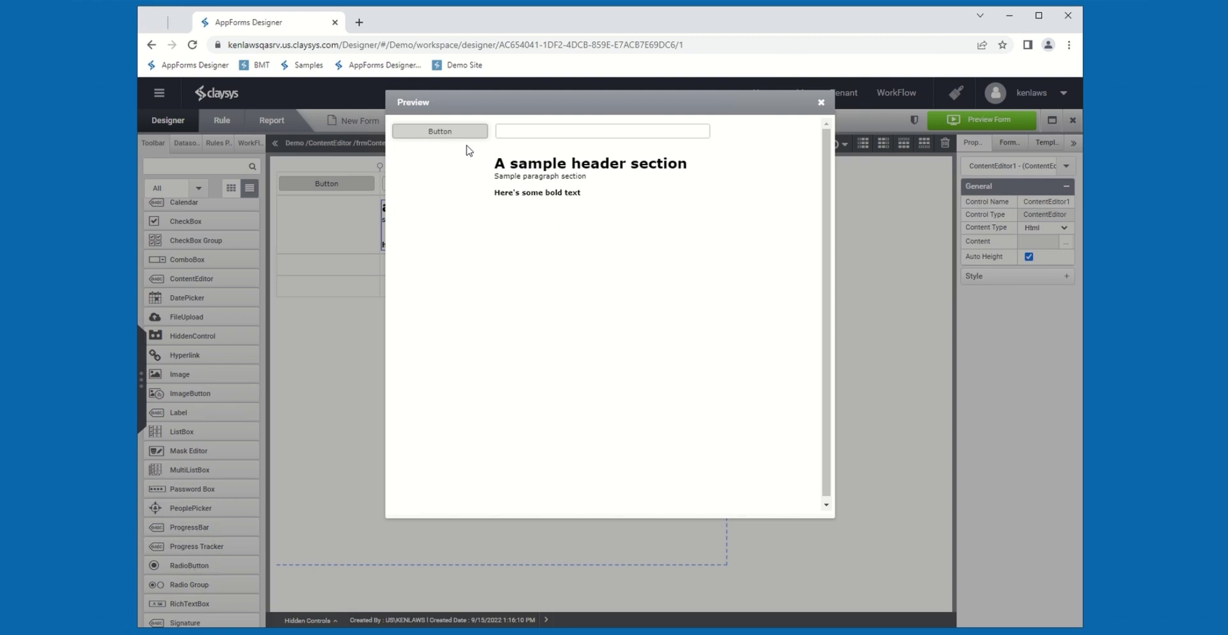
click(403, 136)
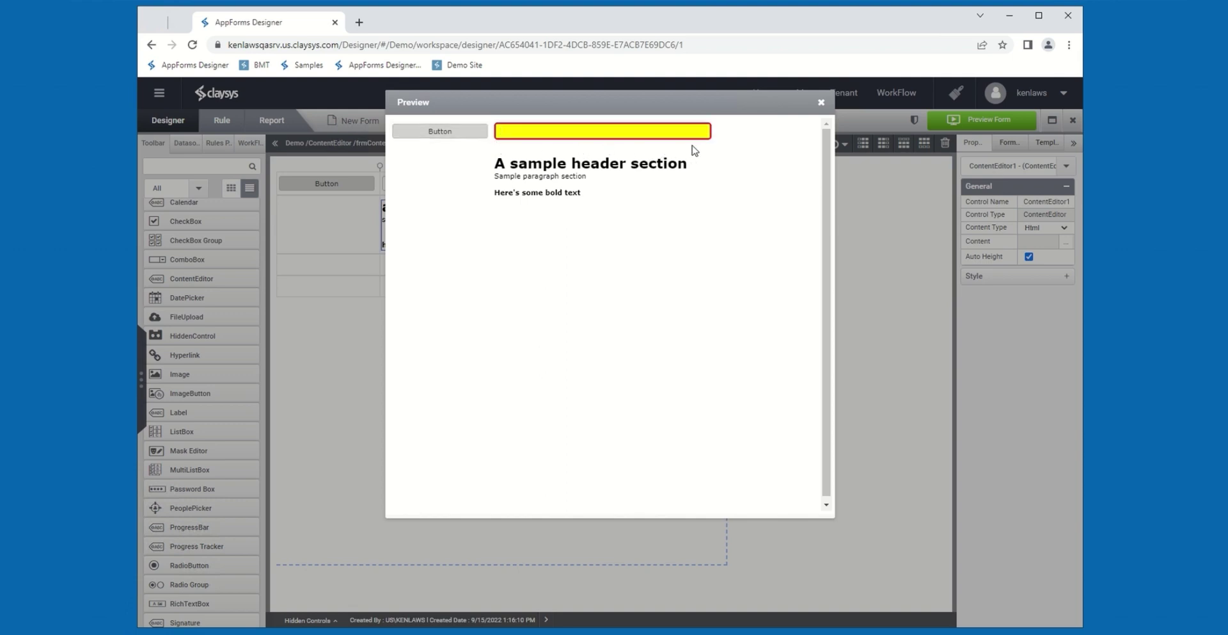
Recheck the text box's focus styling by moving focus back and forth between it and the button, and close the preview
click(498, 128)
key(shift+Tab)
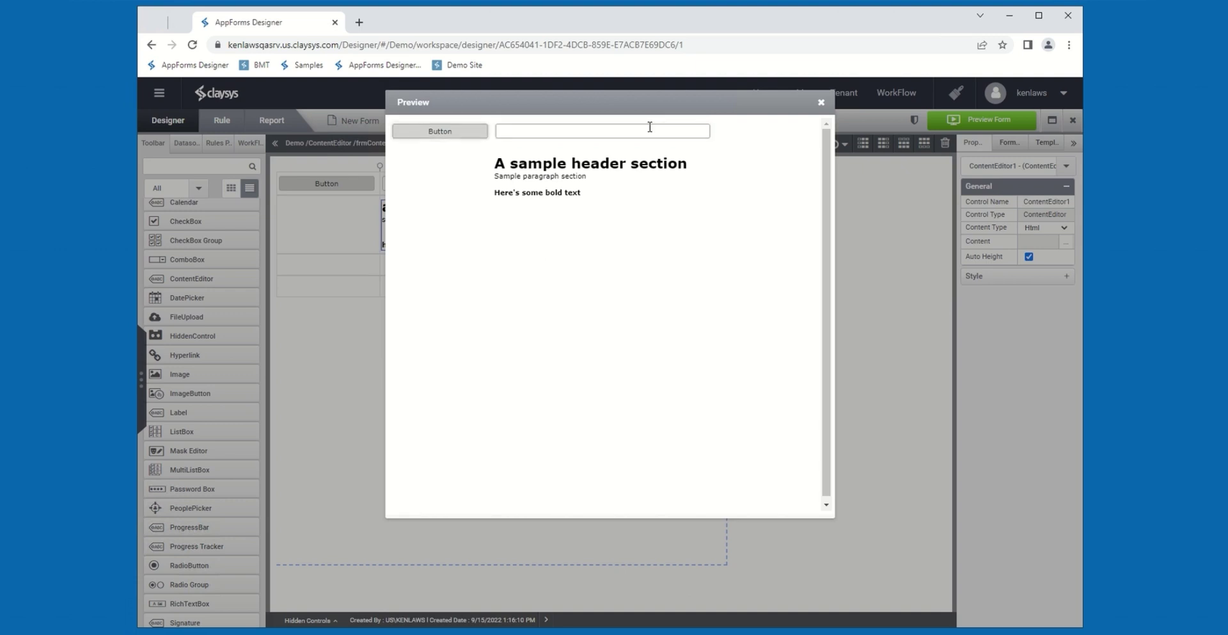
key(Tab)
key(shift+Tab)
key(Tab)
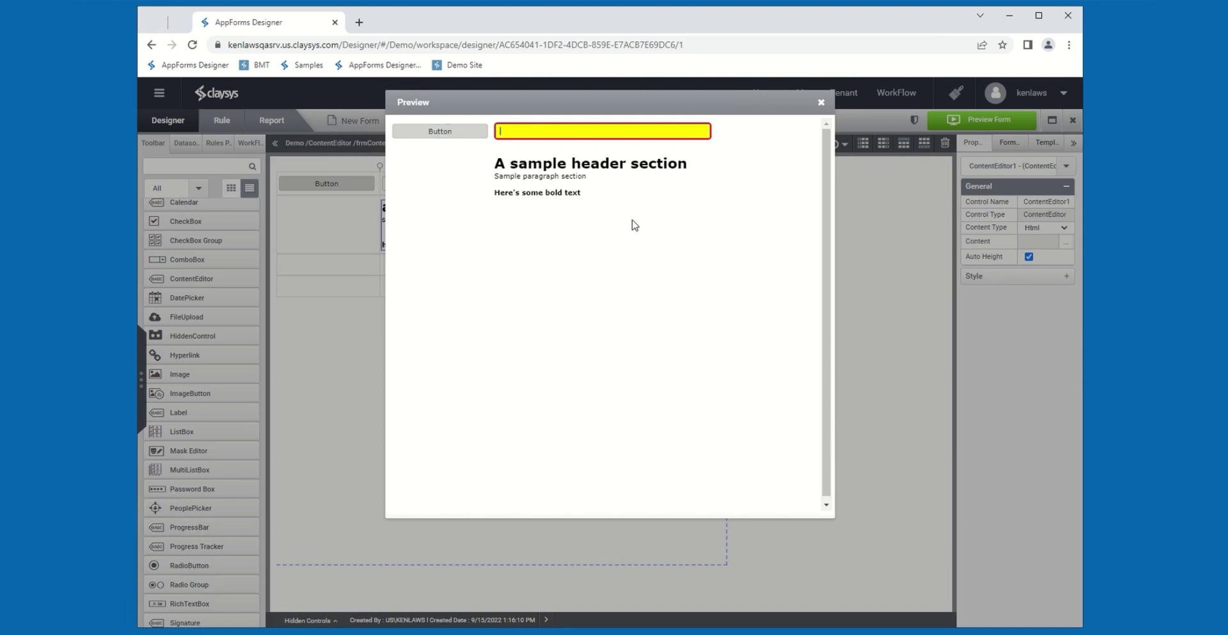
click(822, 104)
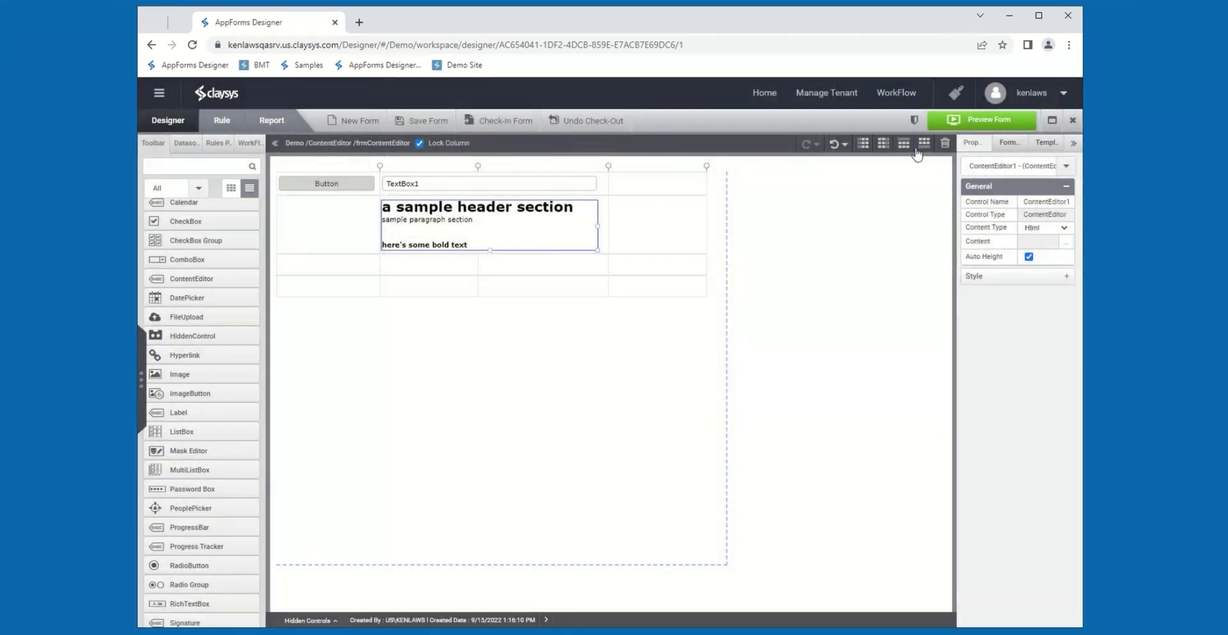
Add Javascript content defining underlineButtonText(names), which splits names at commas and sets each control's text-decoration to underline and text-align to left, and apply it
click(1066, 246)
click(486, 248)
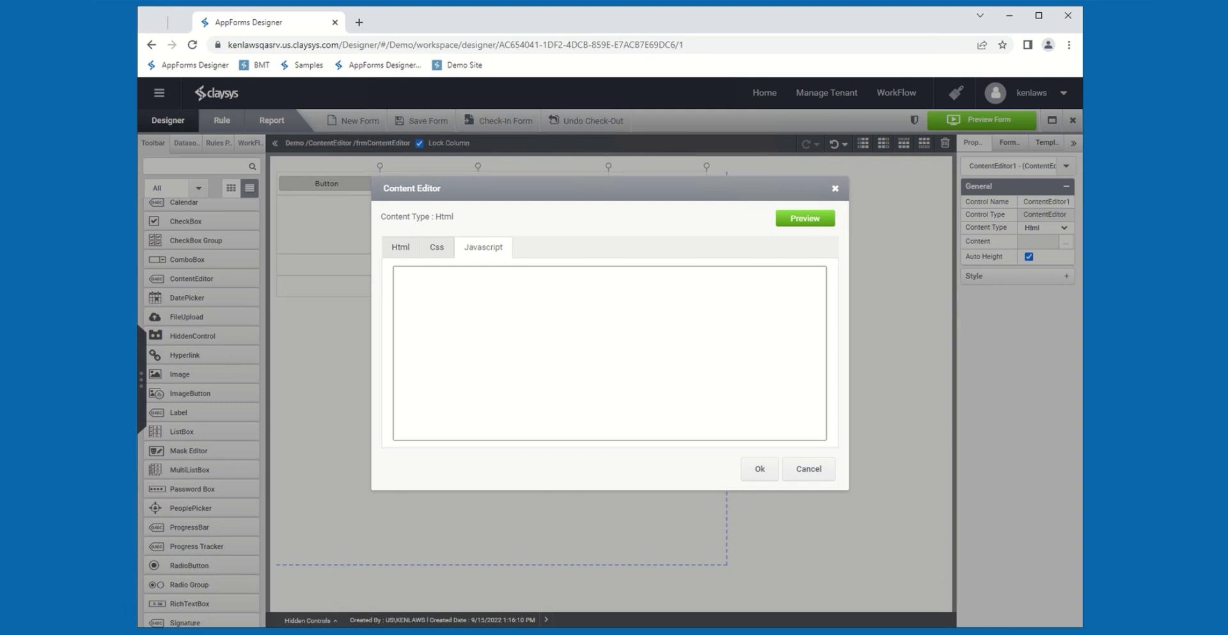
click(529, 391)
text(<script>function underlineButtonText(names){var controls=names.split(",");for(var i=0;i<controls.length;i++){var cn=controls[i];$("#"+cn).css("text-decoration","underline");$("#"+cn).css("text-align","left");}}</script>)
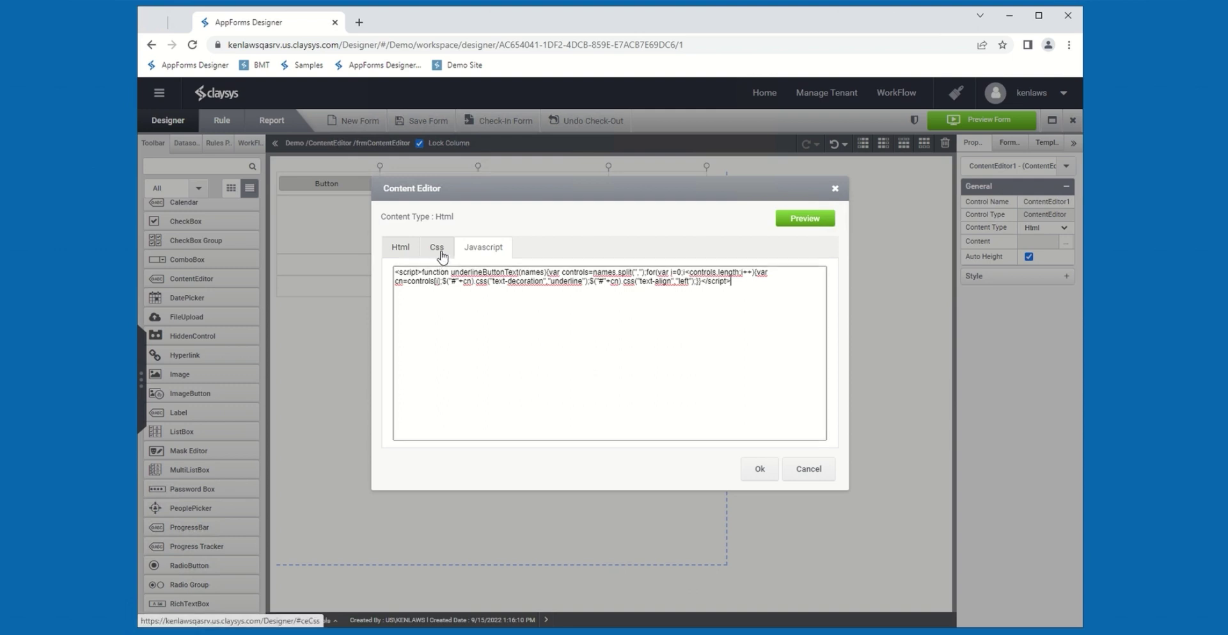
click(732, 283)
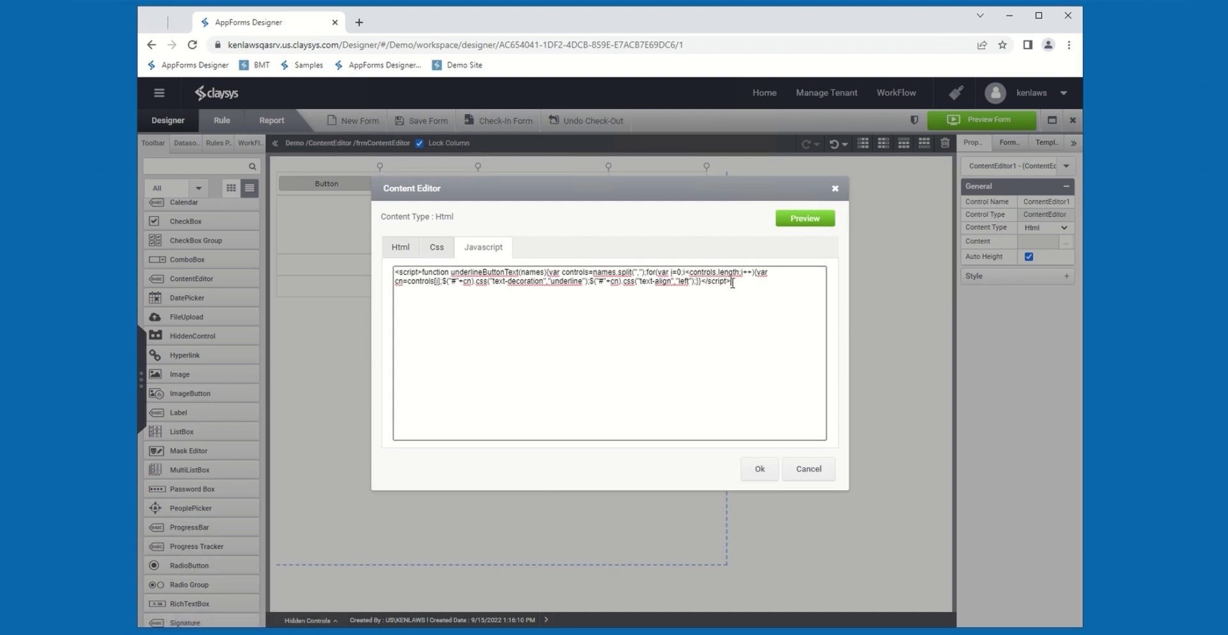
click(760, 470)
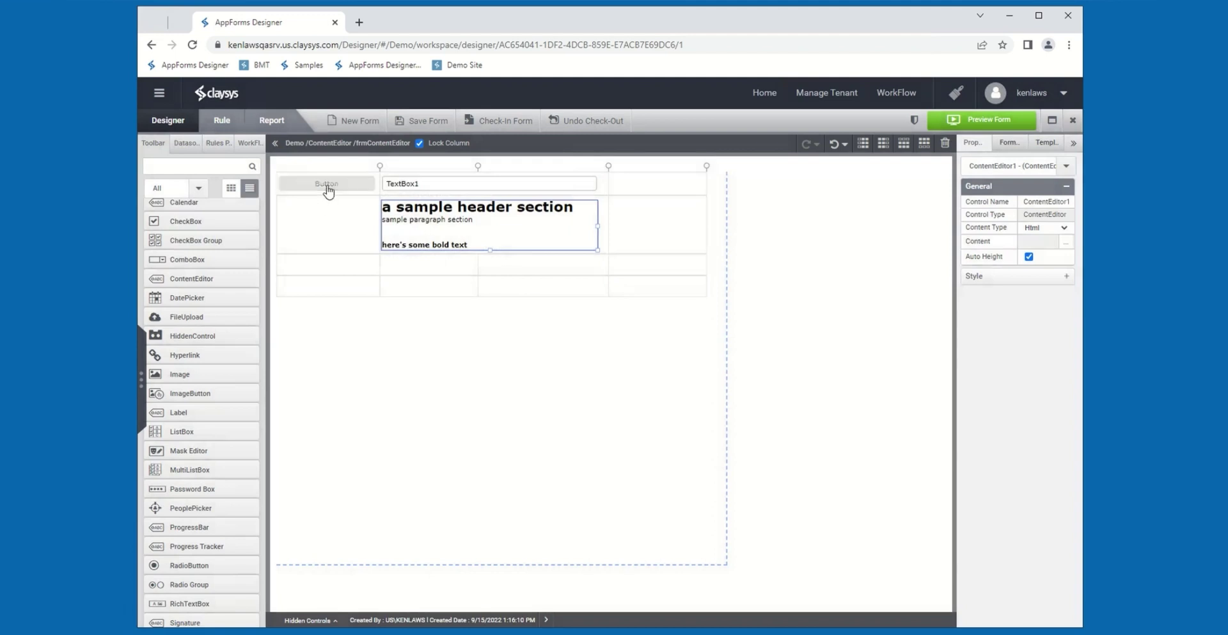
Create a rule for the form's button and add an action to it
click(327, 184)
click(345, 207)
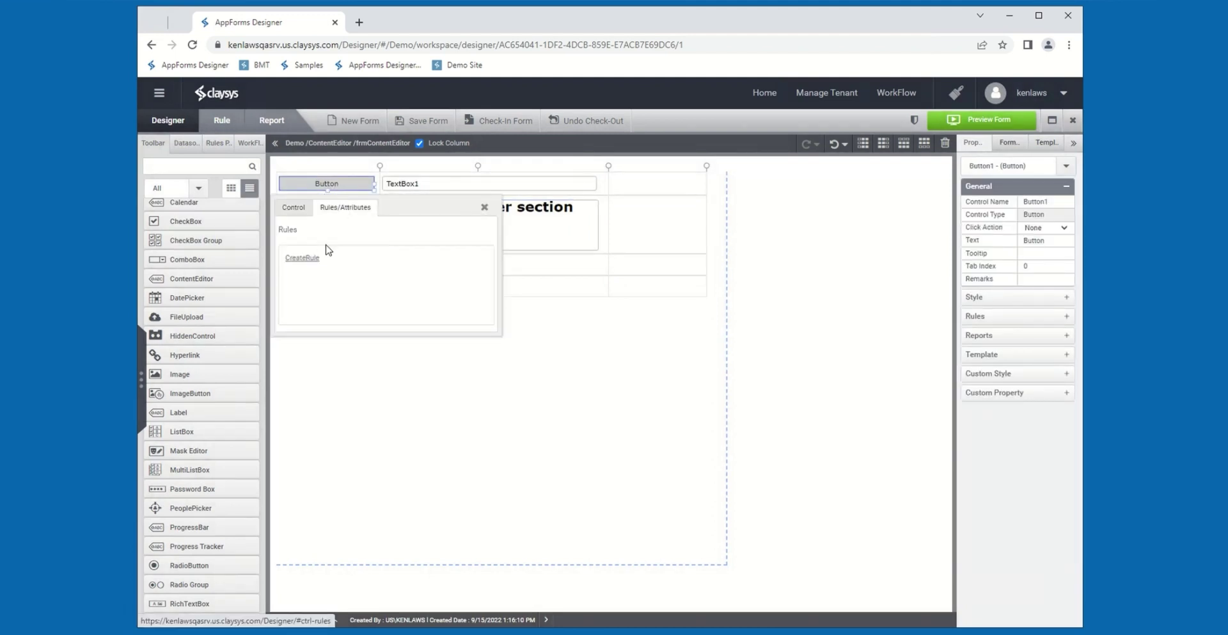
click(312, 259)
right_click(404, 179)
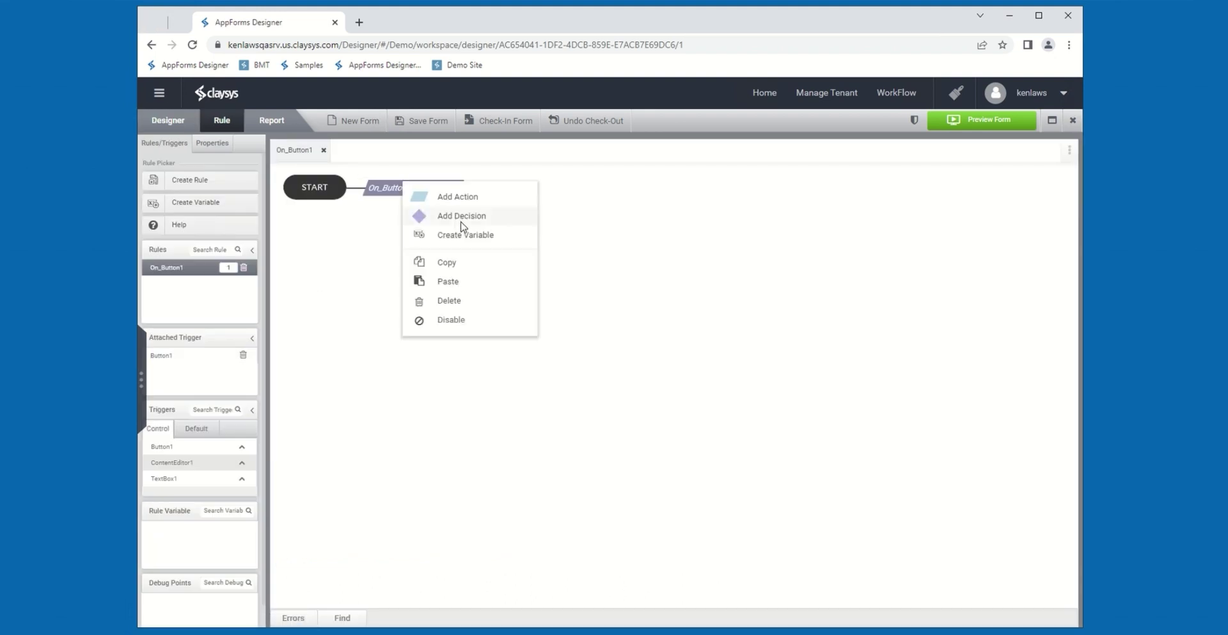
click(474, 197)
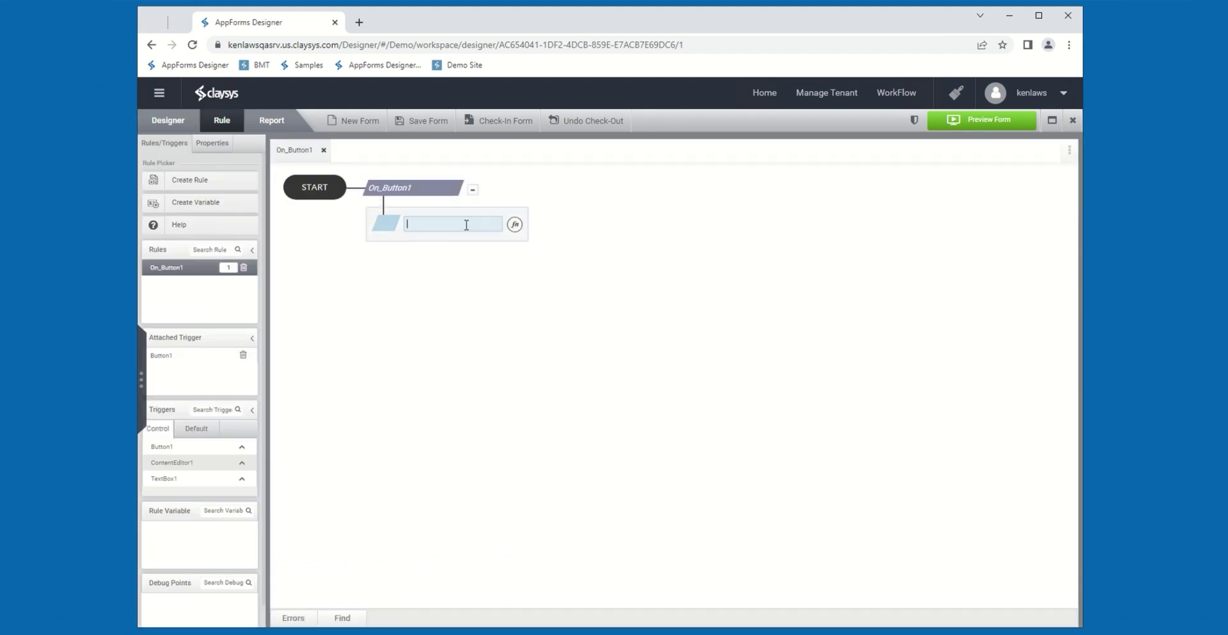
Set the rule's action to InvokeJavaScript("underlineButtonText",GetControlId(Button1))
text(In)
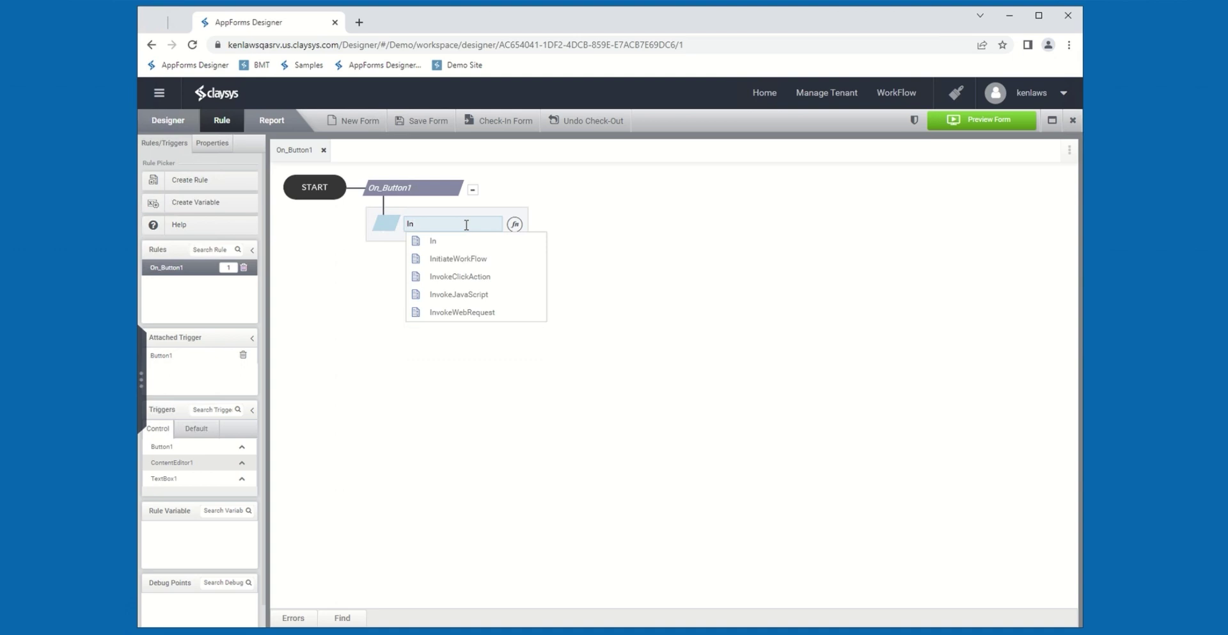
text(vok)
click(453, 261)
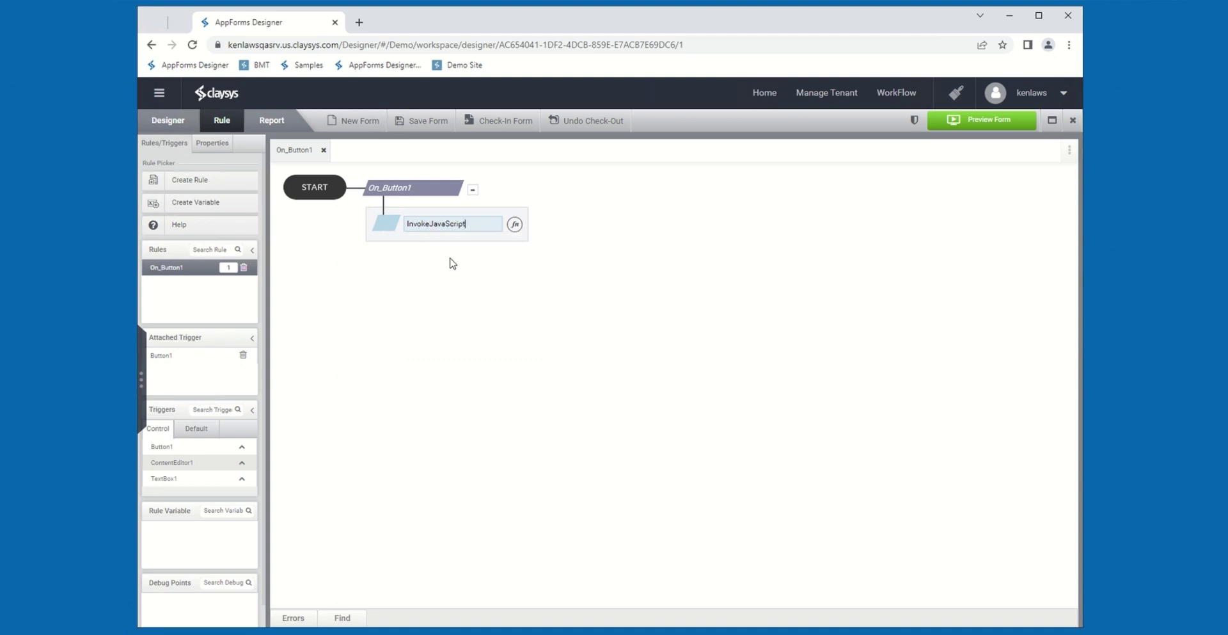
text(()
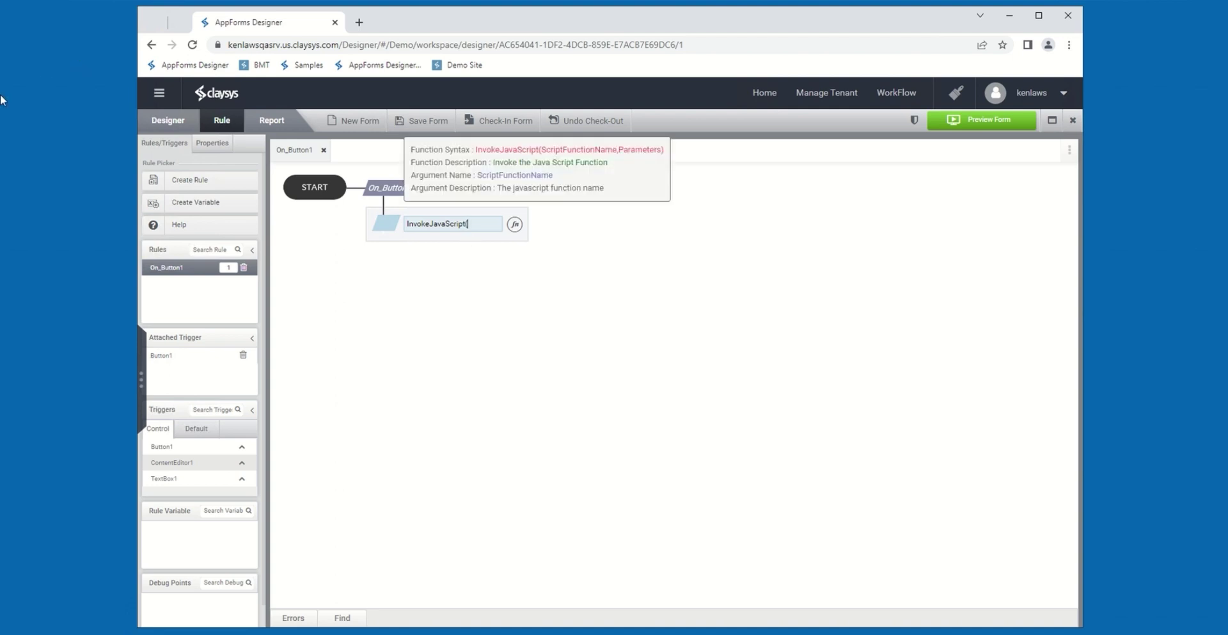
click(486, 220)
text("underlineButtonText)
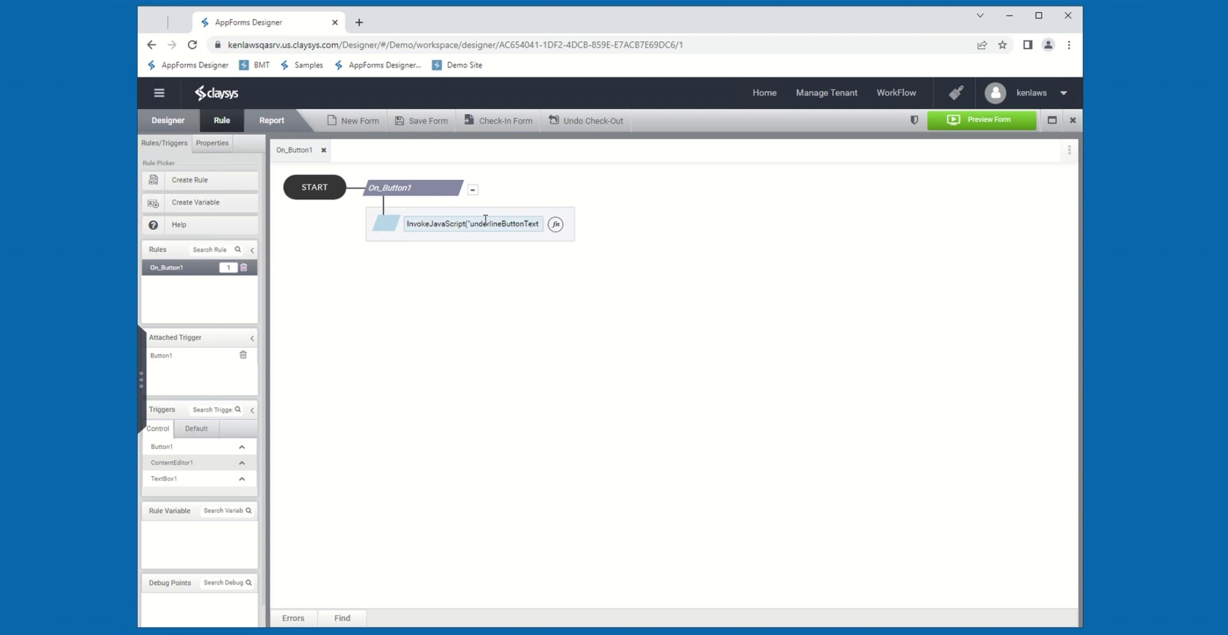
text(")
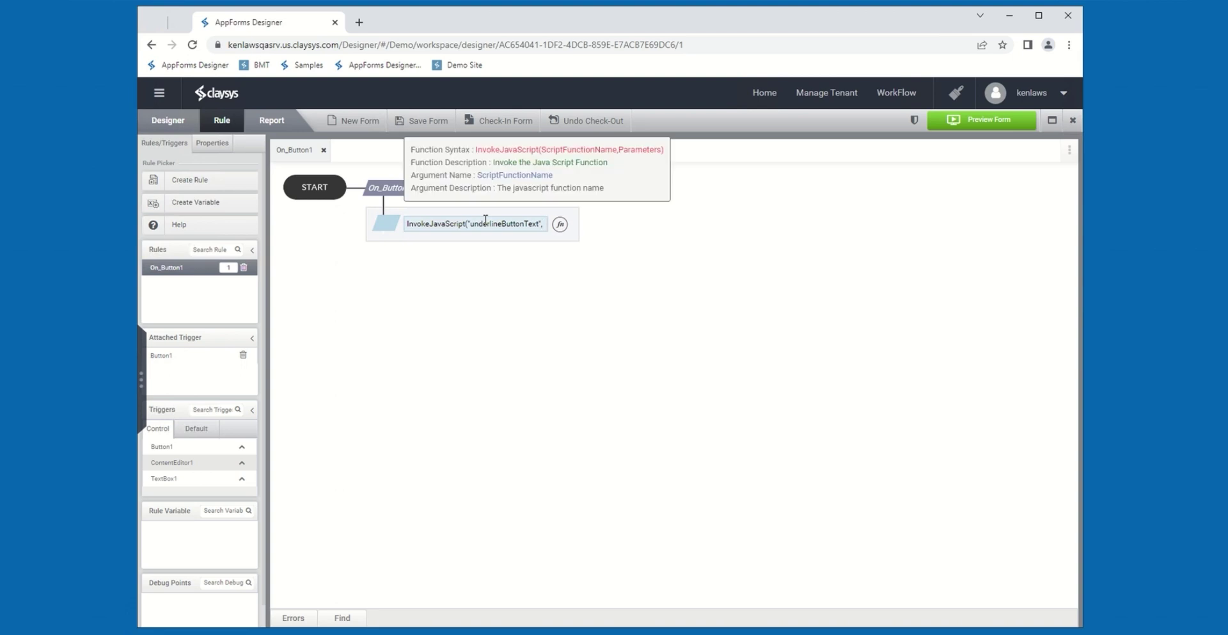
text(,GetCon)
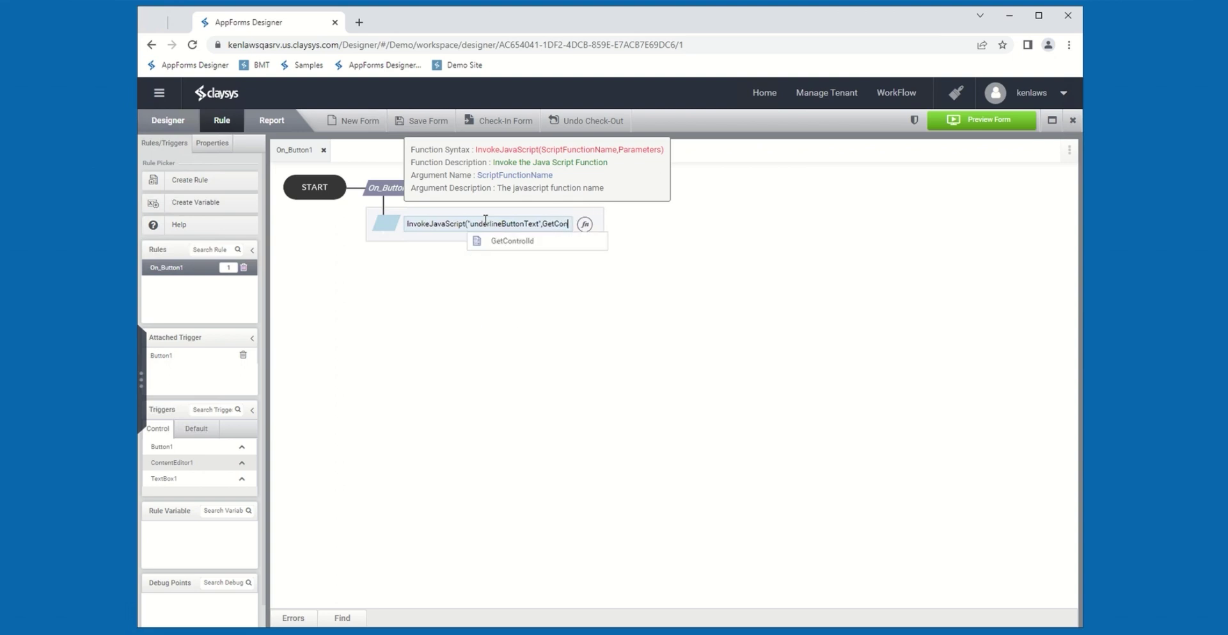
text(trolId()
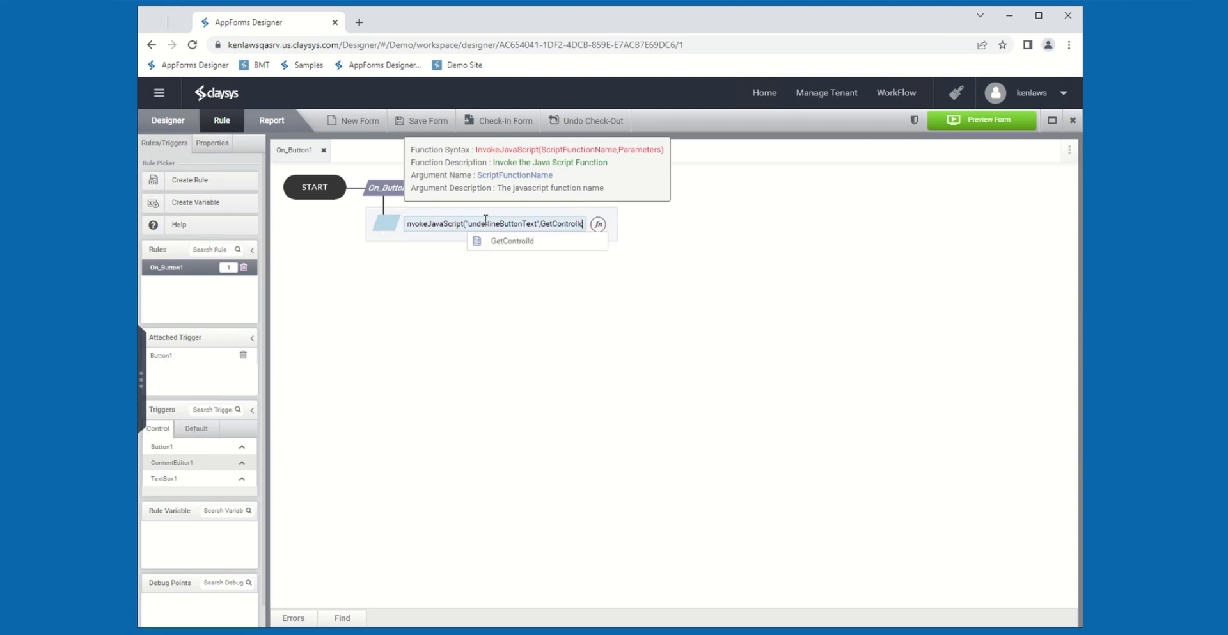
text(Button1))
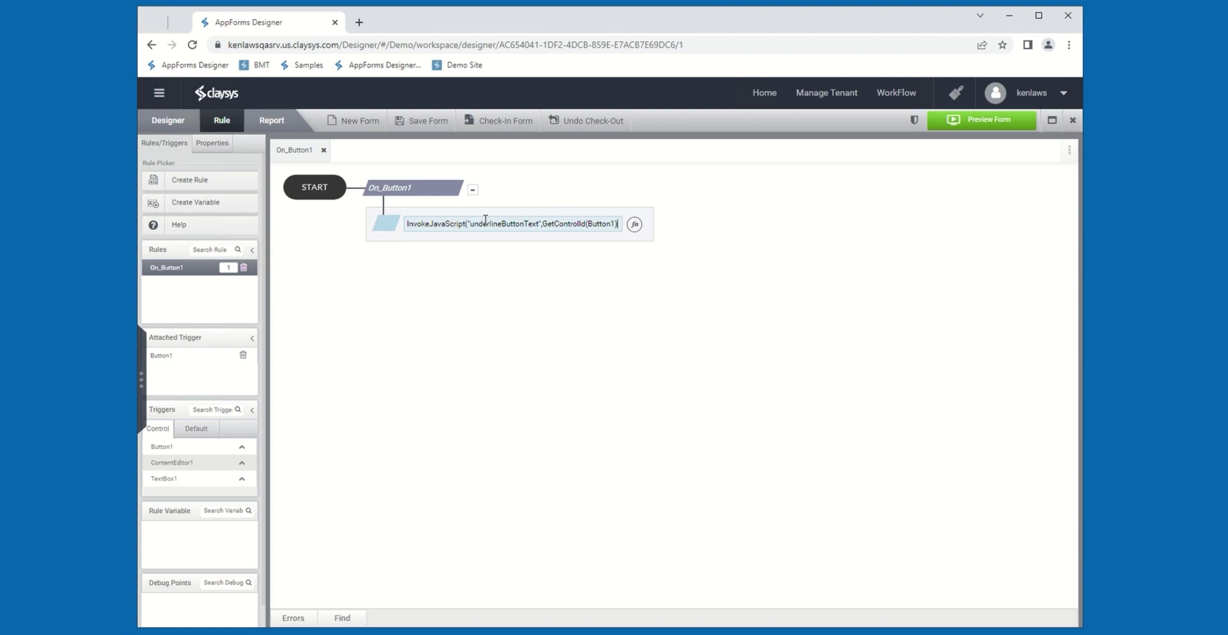
text())
Preview the form, trigger the button to test its script rule, and return to the form layout
click(967, 126)
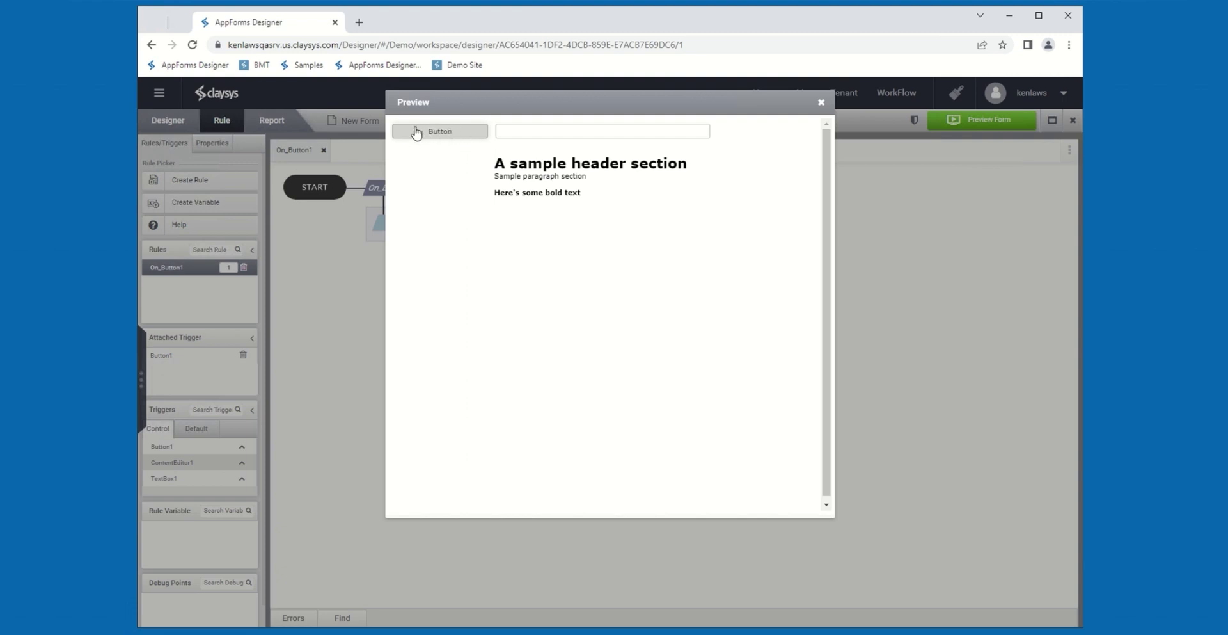
click(465, 132)
click(822, 104)
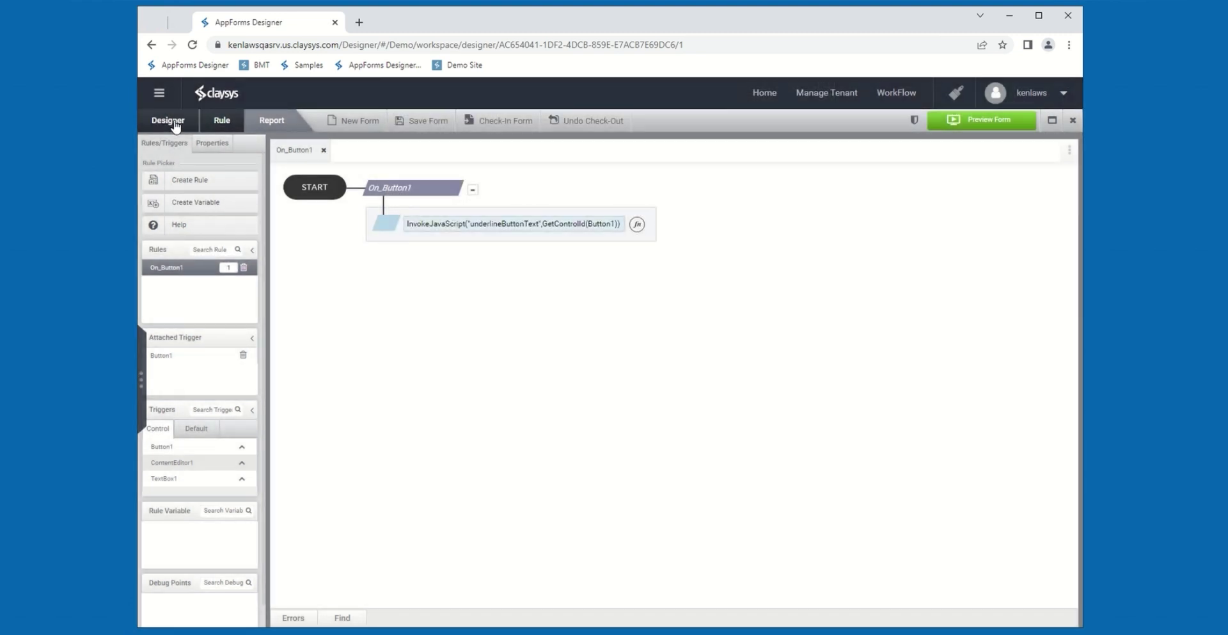
click(169, 121)
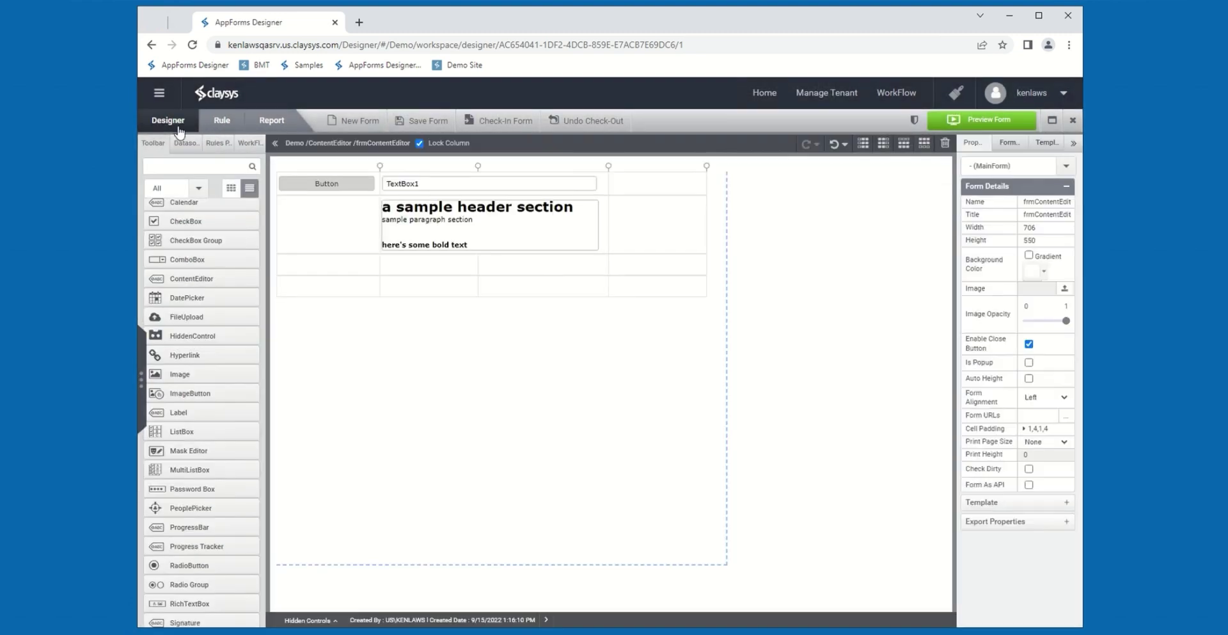